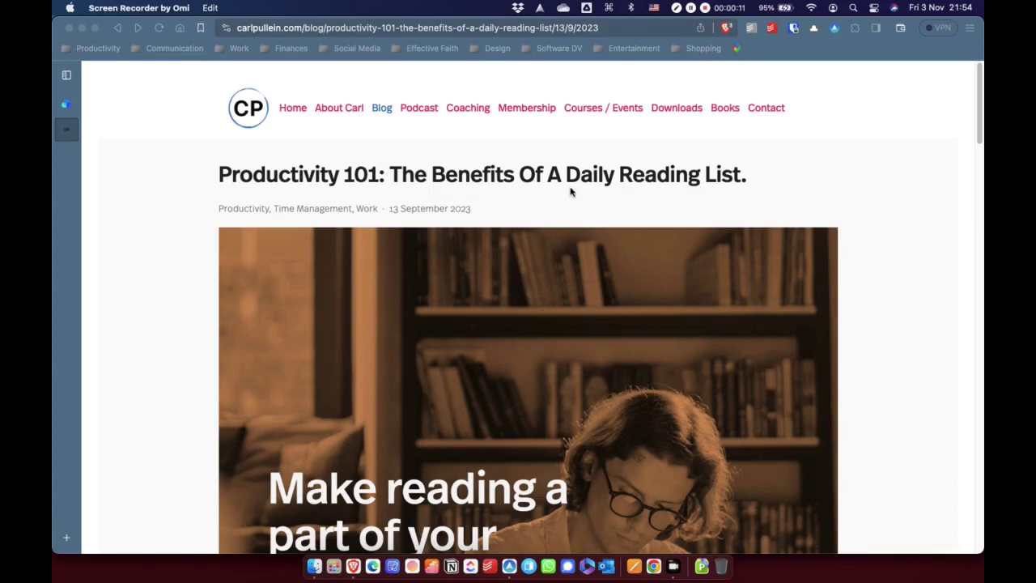
Save the "Productivity 101: The Benefits Of A Daily Reading List" article to Raindrop.io in the Inbox collection
{"action": "scroll", "coordinate": [570, 191], "scroll_direction": "down", "scroll_amount": 10}
{"action": "scroll", "coordinate": [569, 191], "scroll_direction": "down", "scroll_amount": 5}
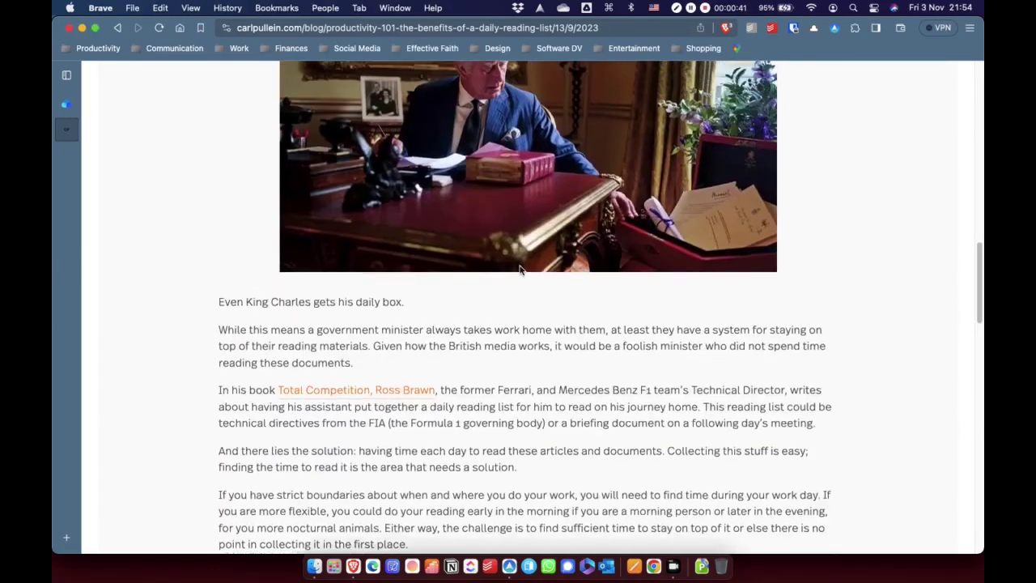
{"action": "scroll", "coordinate": [521, 272], "scroll_direction": "up", "scroll_amount": 10}
{"action": "scroll", "coordinate": [521, 272], "scroll_direction": "up", "scroll_amount": 3}
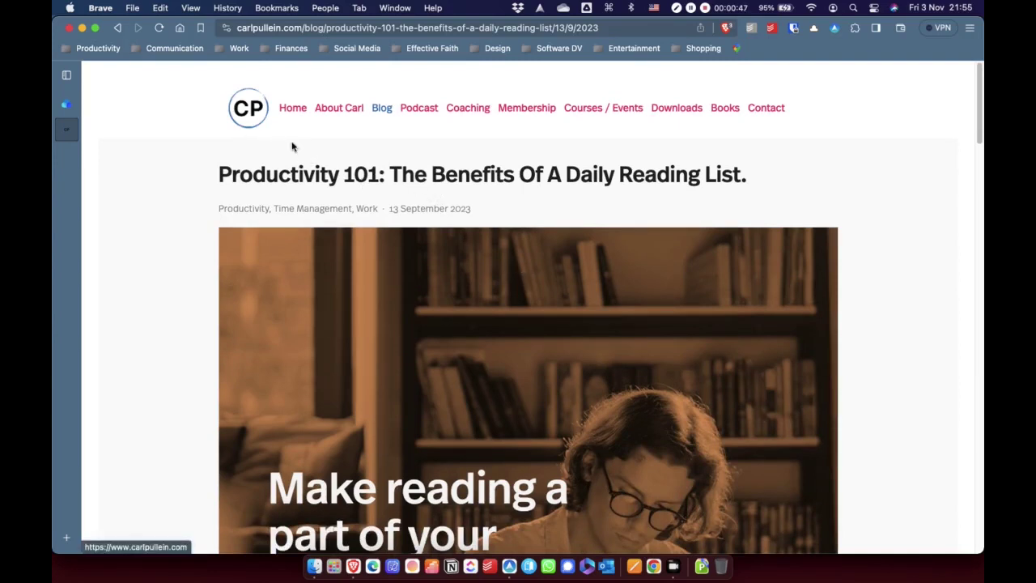
{"action": "left_click", "coordinate": [814, 29]}
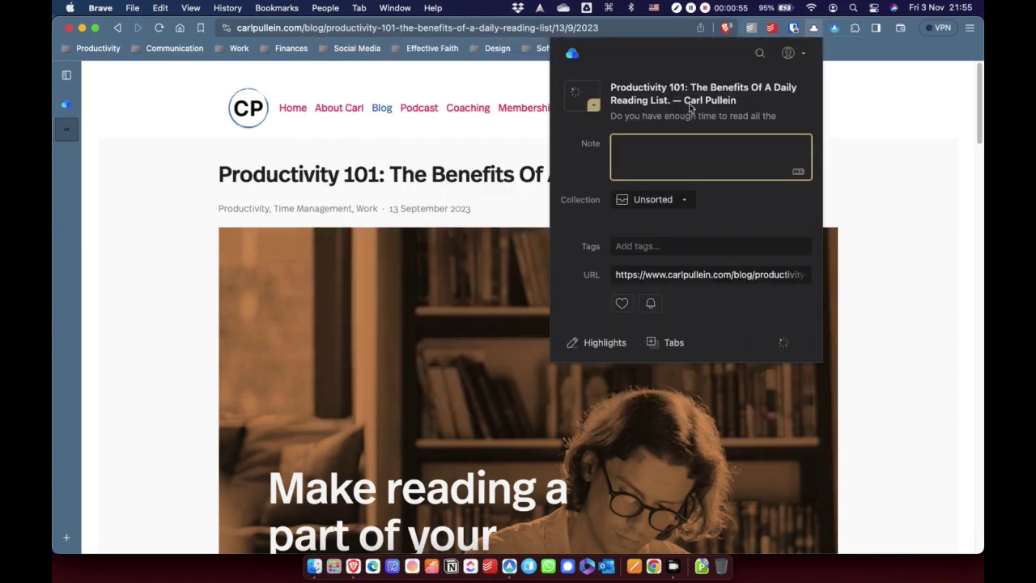
{"action": "left_click", "coordinate": [684, 200]}
{"action": "left_click", "coordinate": [620, 170]}
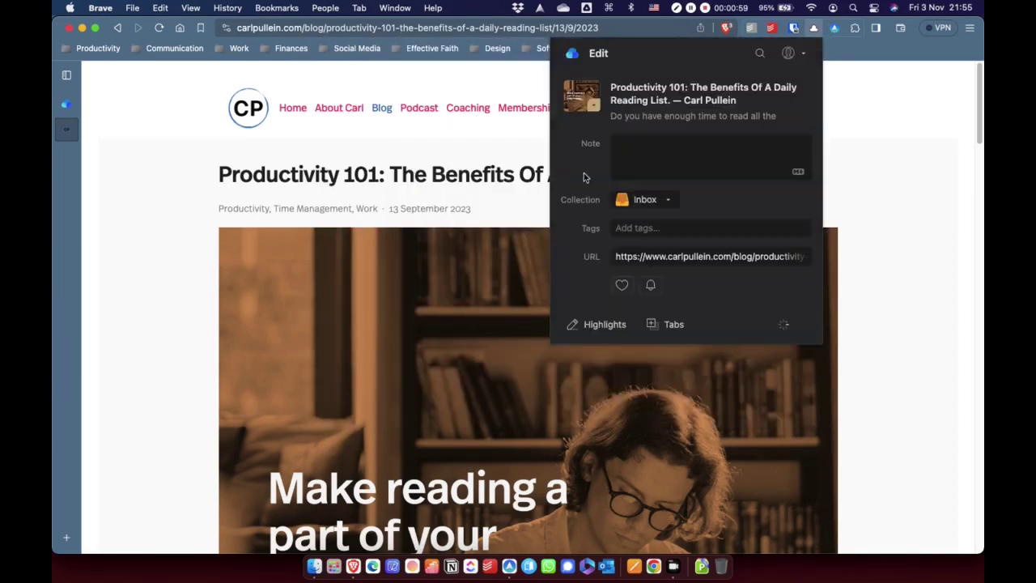
Check the saved article's original web page from the Raindrop.io Inbox, and return to the bookmark list
{"action": "left_click", "coordinate": [75, 105]}
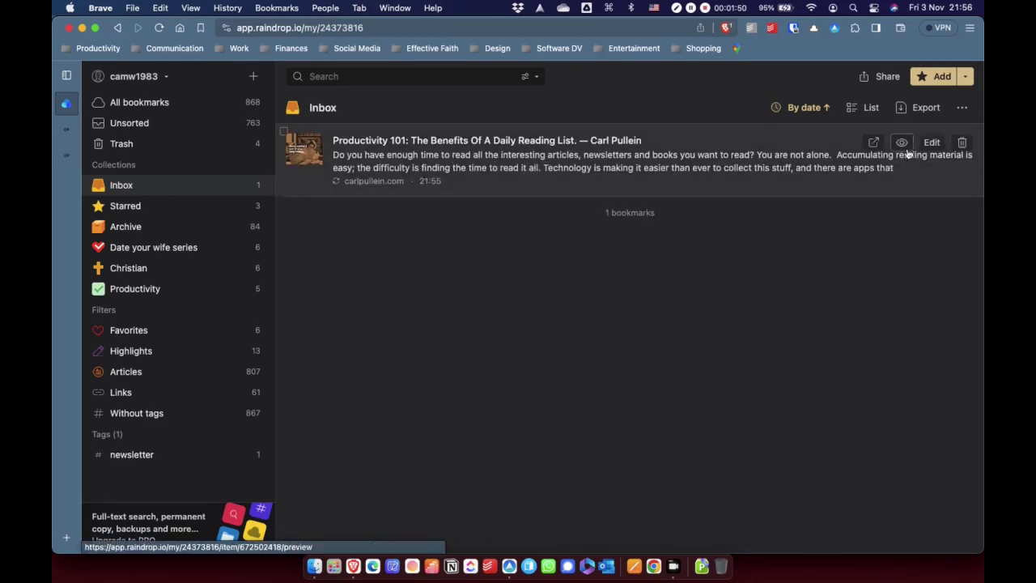
{"action": "left_click", "coordinate": [873, 145]}
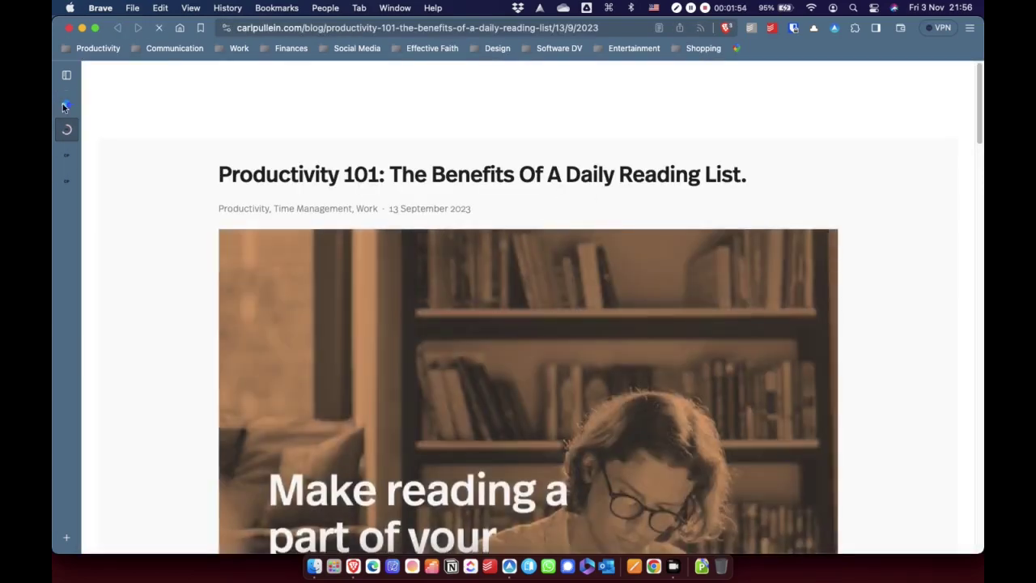
{"action": "left_click", "coordinate": [68, 103]}
Open the saved article within Raindrop.io in full-width Preview mode
{"action": "left_click", "coordinate": [901, 142]}
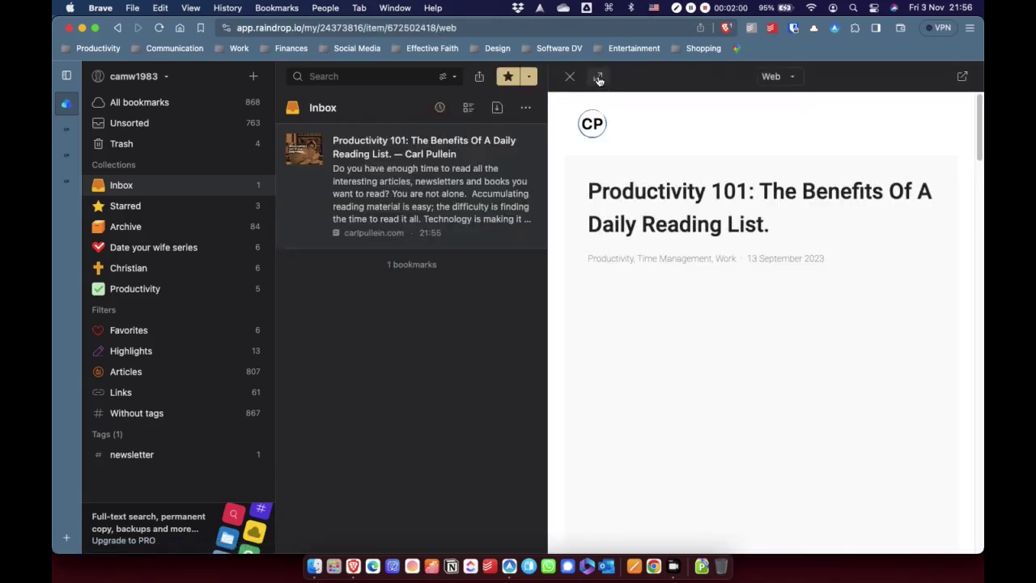
{"action": "left_click", "coordinate": [599, 78]}
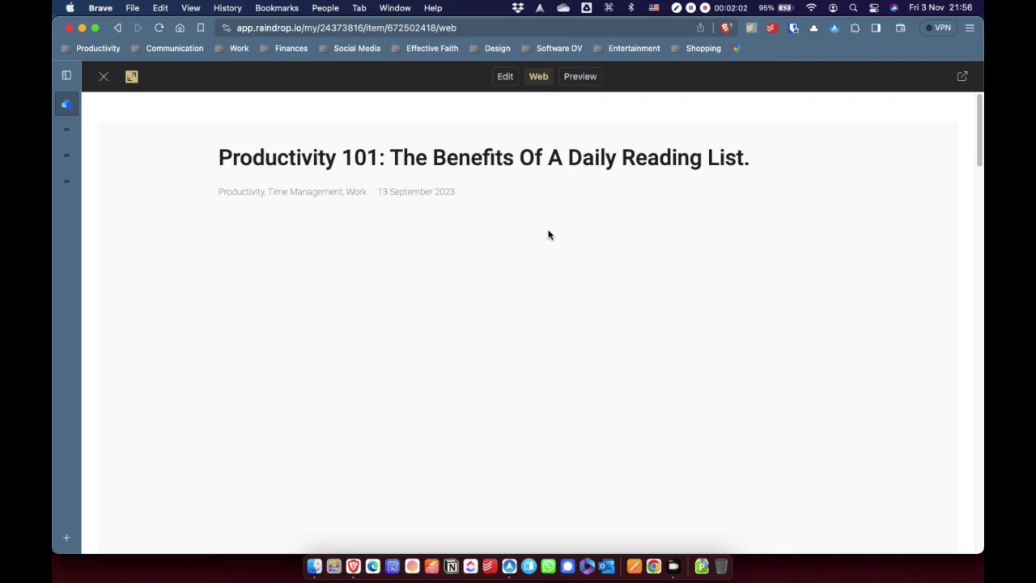
{"action": "left_click", "coordinate": [571, 77]}
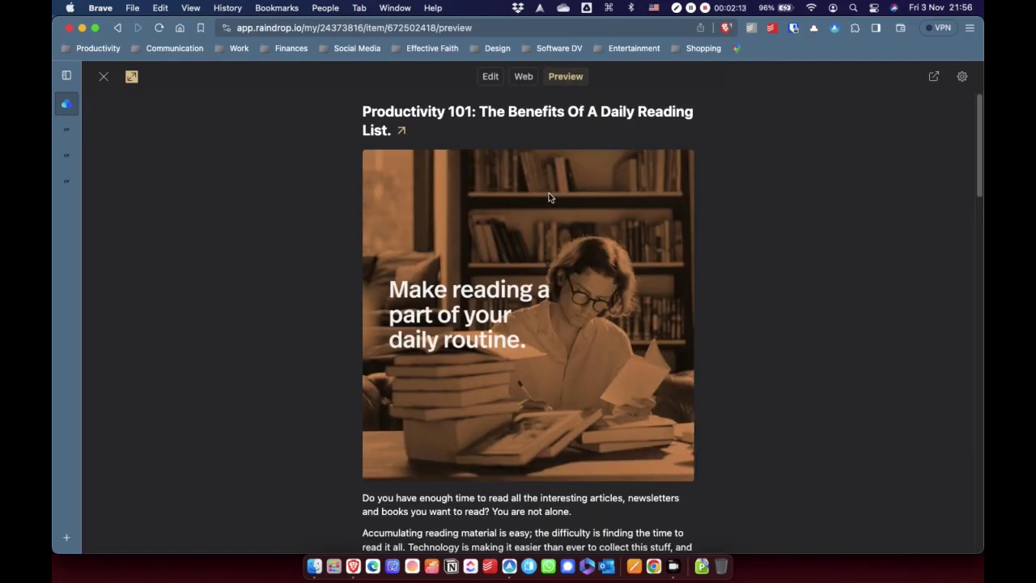
Highlight in yellow the sentence "Accumulating reading material is easy; the difficulty is finding the time to read it all."
{"action": "scroll", "coordinate": [549, 196], "scroll_direction": "down", "scroll_amount": 2}
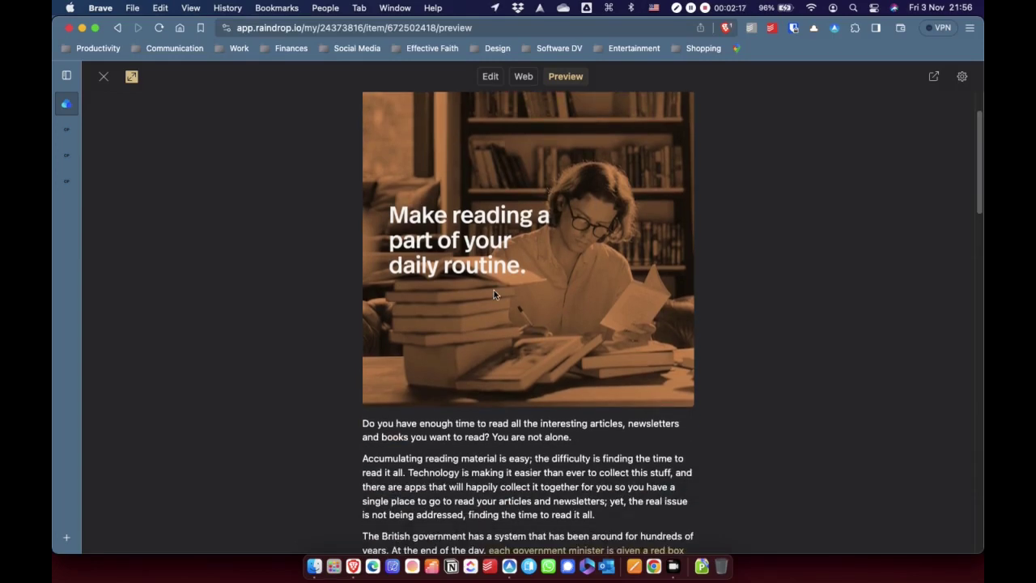
{"action": "scroll", "coordinate": [515, 299], "scroll_direction": "down", "scroll_amount": 3}
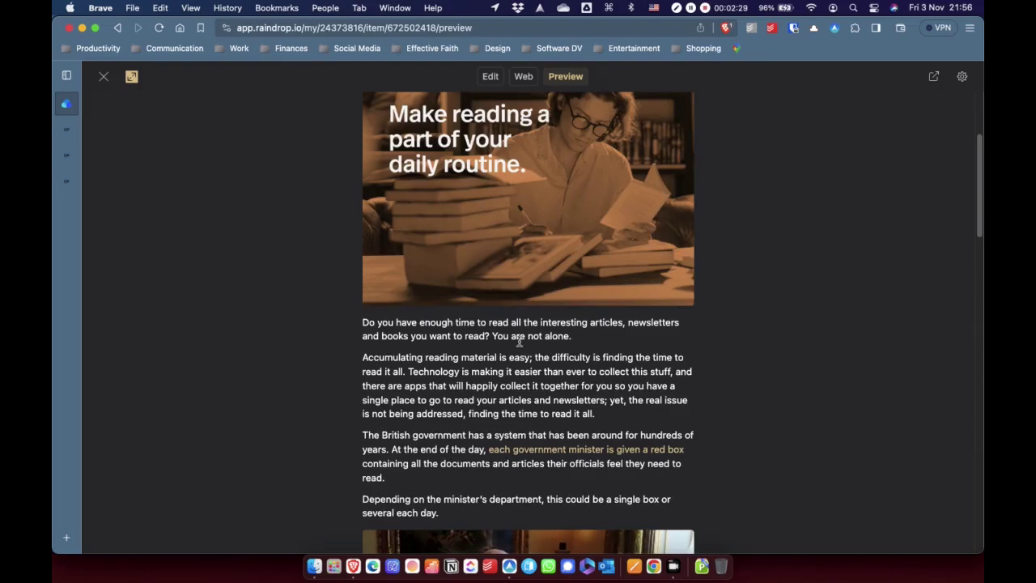
{"action": "scroll", "coordinate": [519, 347], "scroll_direction": "down", "scroll_amount": 1}
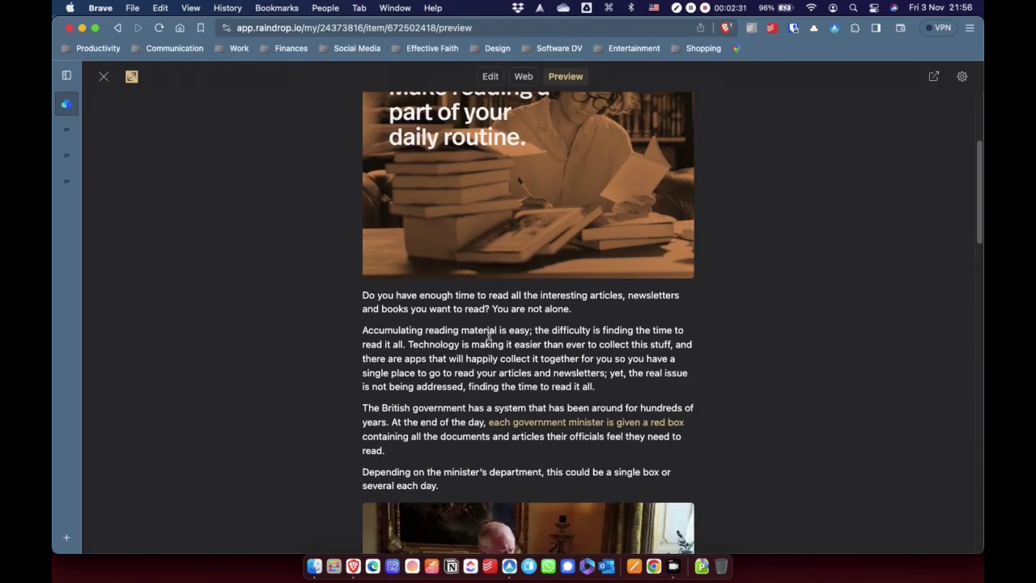
{"action": "left_click_drag", "start_coordinate": [362, 331], "coordinate": [530, 330]}
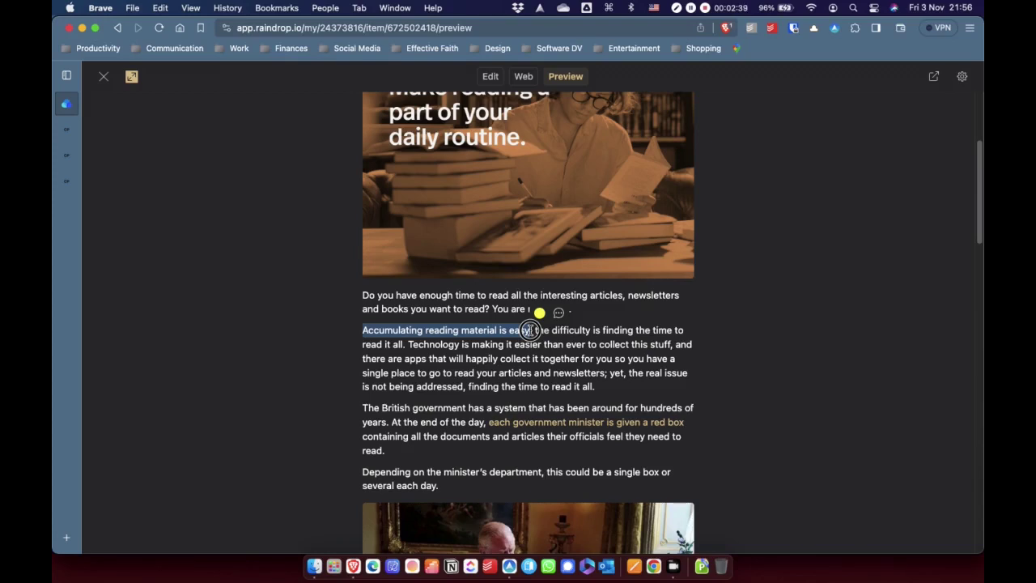
{"action": "left_click_drag", "start_coordinate": [530, 330], "coordinate": [407, 344]}
{"action": "mouse_move", "coordinate": [694, 318]}
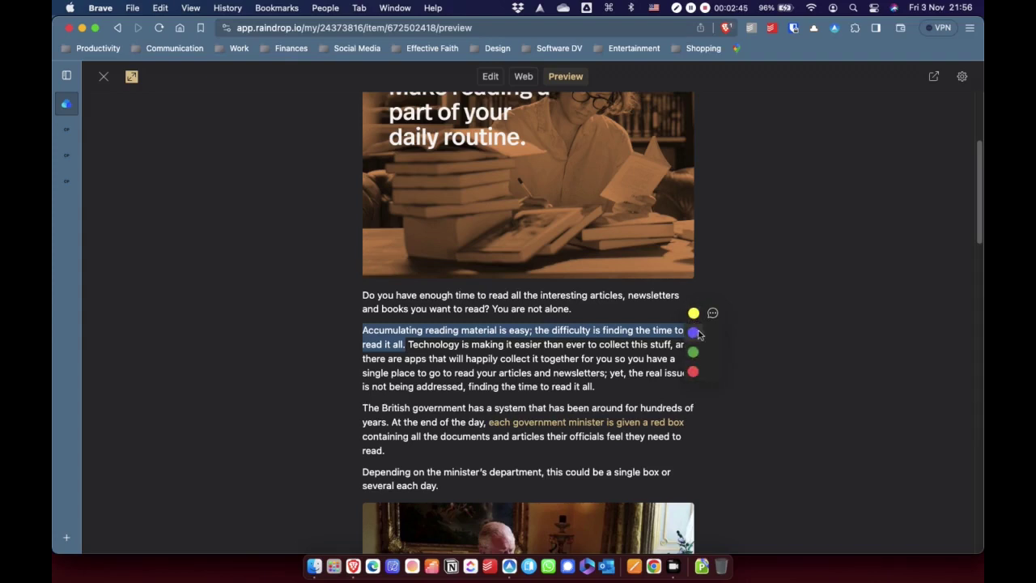
{"action": "left_click", "coordinate": [694, 315]}
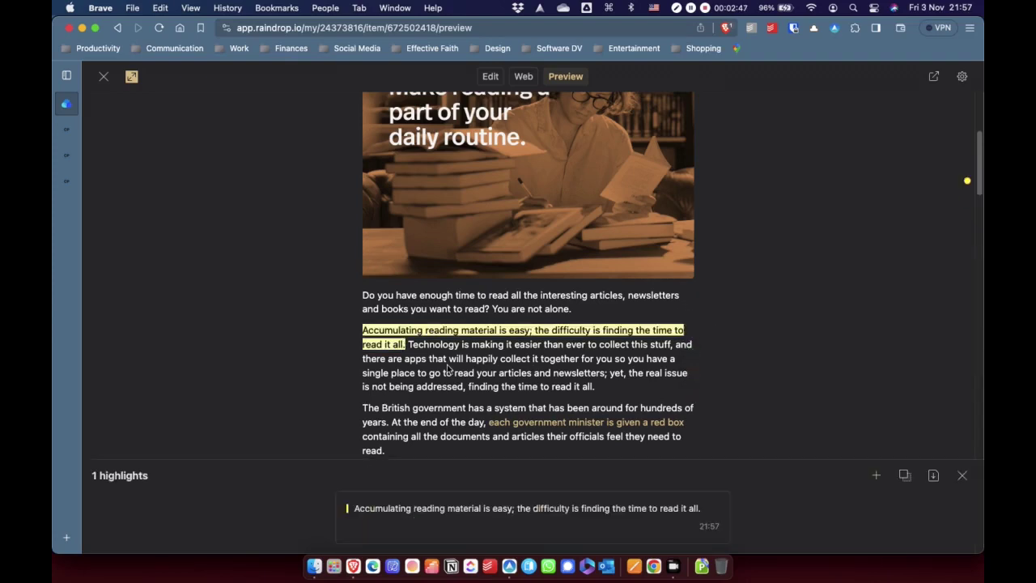
Highlight in yellow the whole paragraph beginning "And there lies the solution" and ending "the area that needs a solution."
{"action": "scroll", "coordinate": [479, 369], "scroll_direction": "down", "scroll_amount": 3}
{"action": "scroll", "coordinate": [471, 371], "scroll_direction": "down", "scroll_amount": 3}
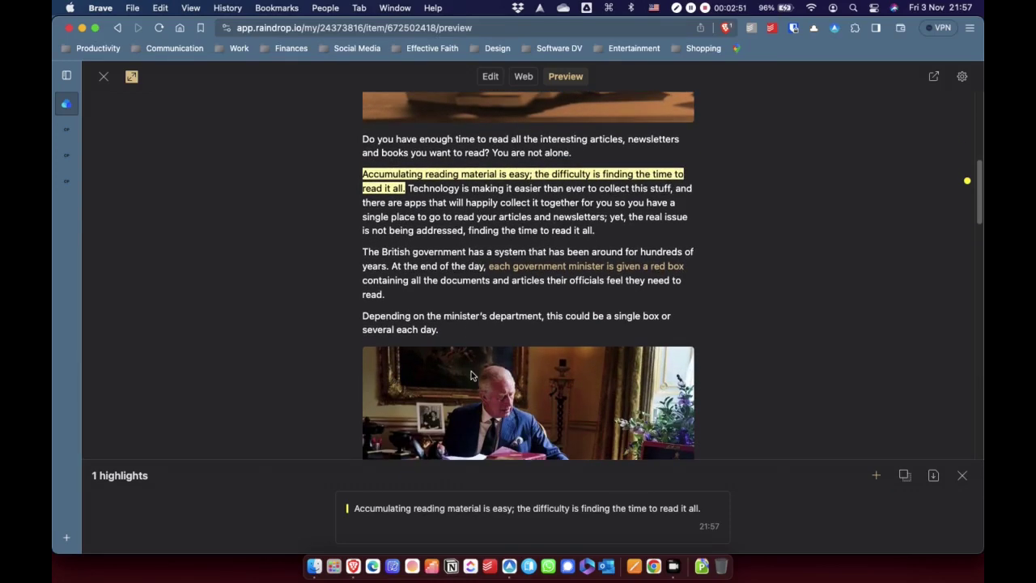
{"action": "scroll", "coordinate": [471, 371], "scroll_direction": "down", "scroll_amount": 10}
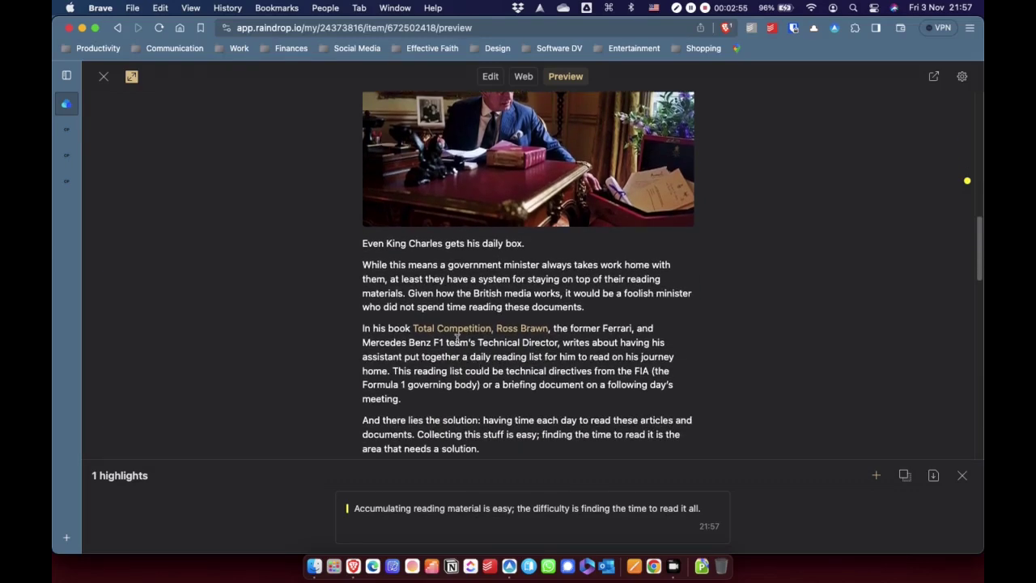
{"action": "scroll", "coordinate": [457, 340], "scroll_direction": "down", "scroll_amount": 3}
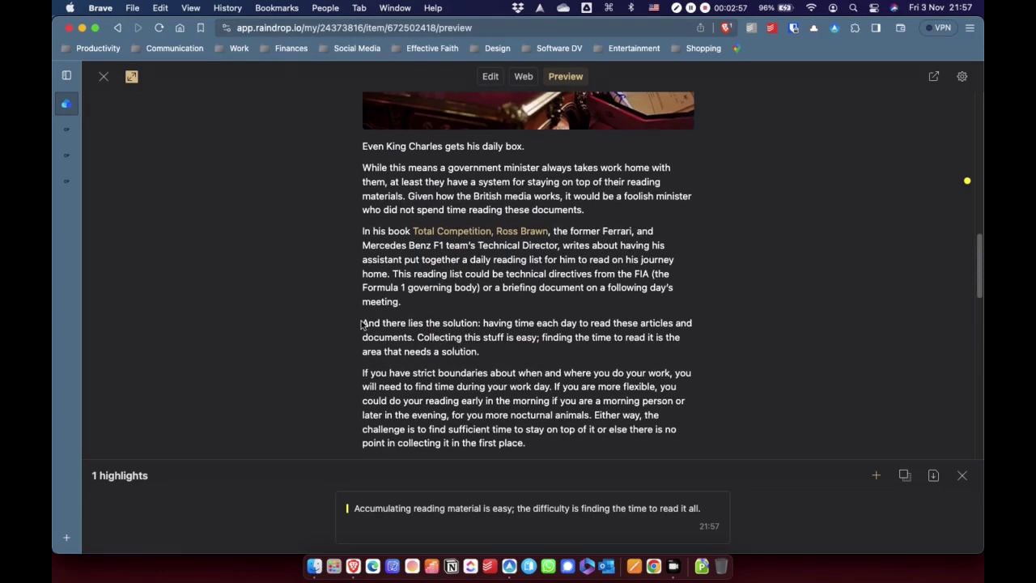
{"action": "left_click_drag", "start_coordinate": [363, 322], "coordinate": [481, 351]}
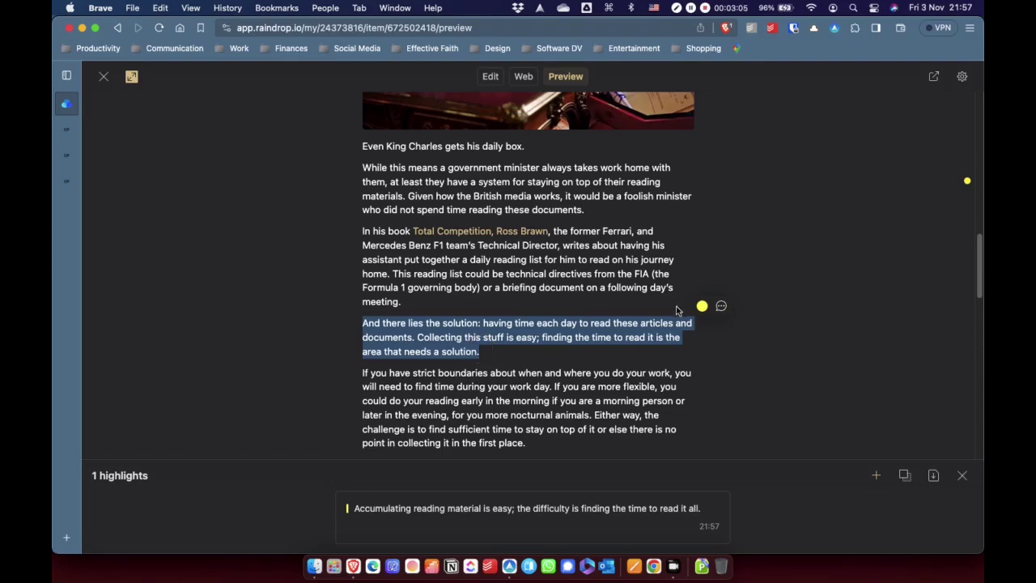
{"action": "left_click", "coordinate": [702, 306]}
Under "Book reading", highlight in yellow the text from "I've found the best time to read" through "I am reading a book."
{"action": "scroll", "coordinate": [566, 360], "scroll_direction": "down", "scroll_amount": 15}
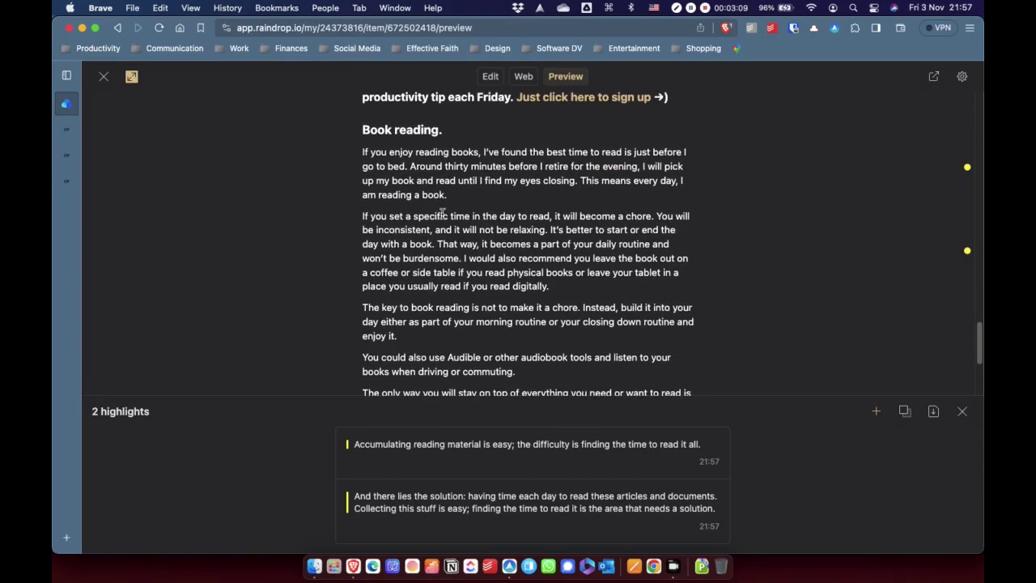
{"action": "scroll", "coordinate": [477, 235], "scroll_direction": "up", "scroll_amount": 1}
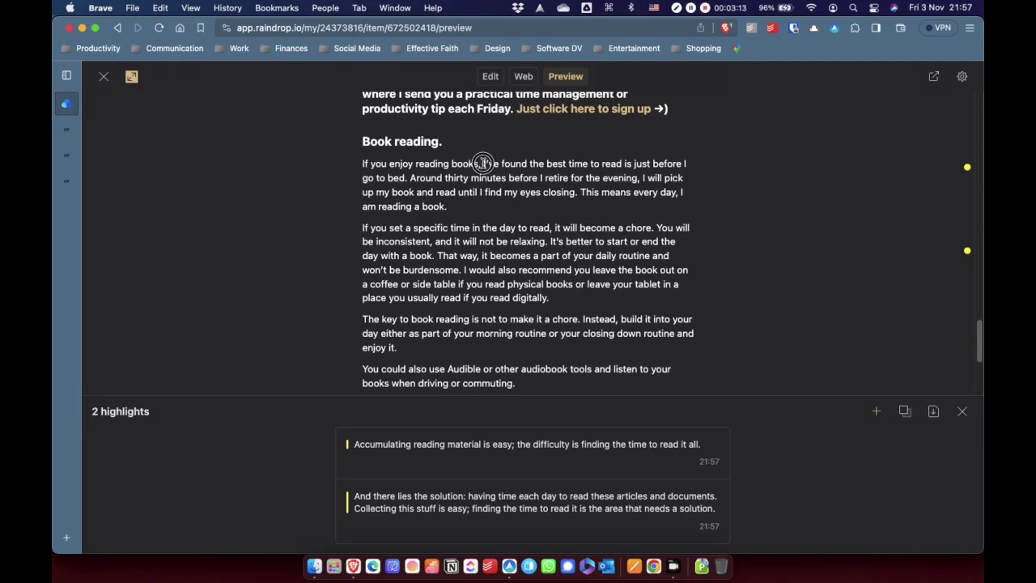
{"action": "left_click_drag", "start_coordinate": [484, 164], "coordinate": [577, 207]}
{"action": "left_click", "coordinate": [696, 146]}
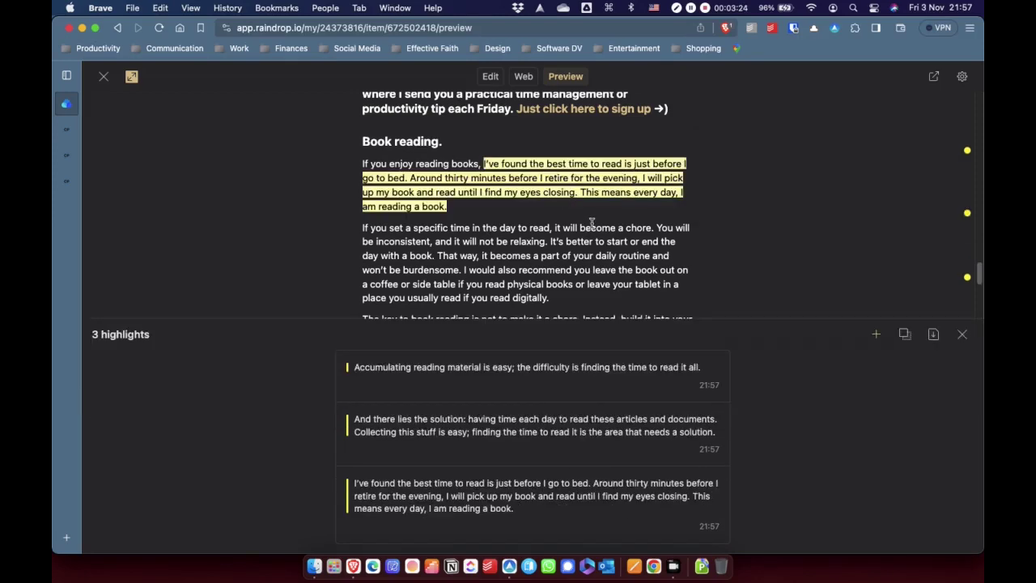
Highlight in yellow the sentence "You could also use Audible or other audiobook tools and listen to your books when driving or commuting."
{"action": "scroll", "coordinate": [553, 257], "scroll_direction": "down", "scroll_amount": 5}
{"action": "left_click_drag", "start_coordinate": [362, 199], "coordinate": [515, 212]}
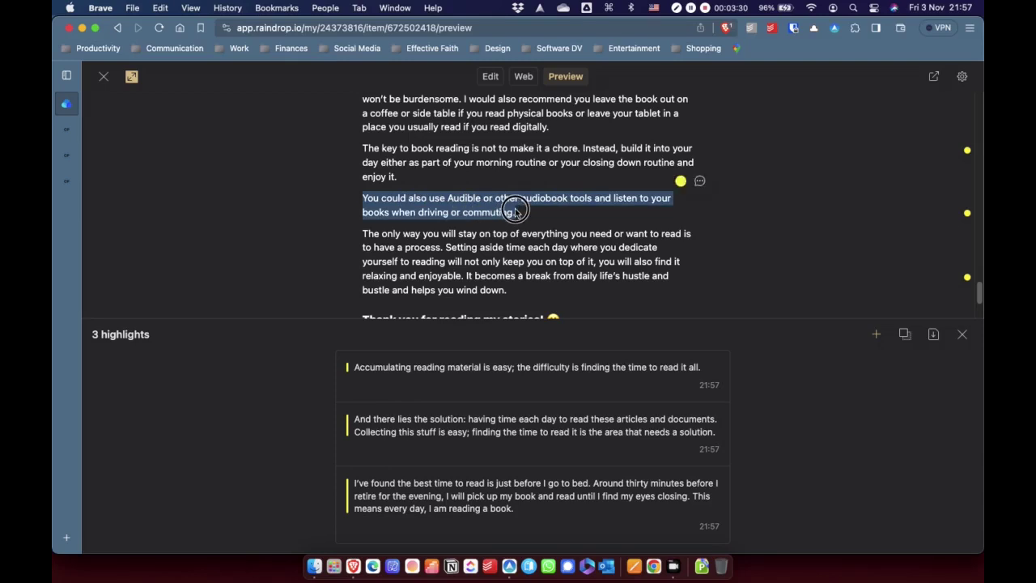
{"action": "left_click", "coordinate": [680, 181]}
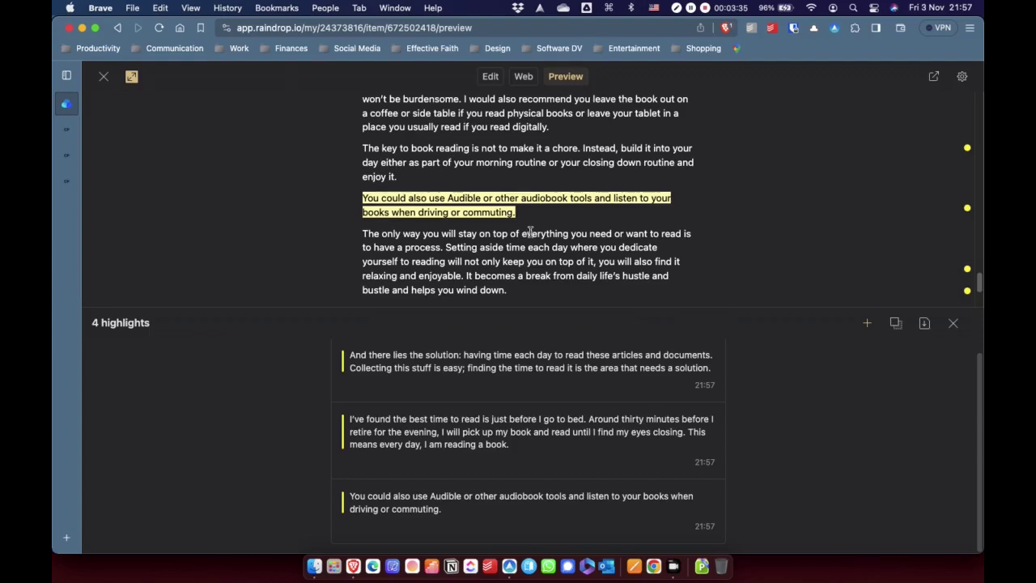
Highlight in yellow the sentence "It's better to start or end the day with a book."
{"action": "scroll", "coordinate": [518, 236], "scroll_direction": "down", "scroll_amount": 3}
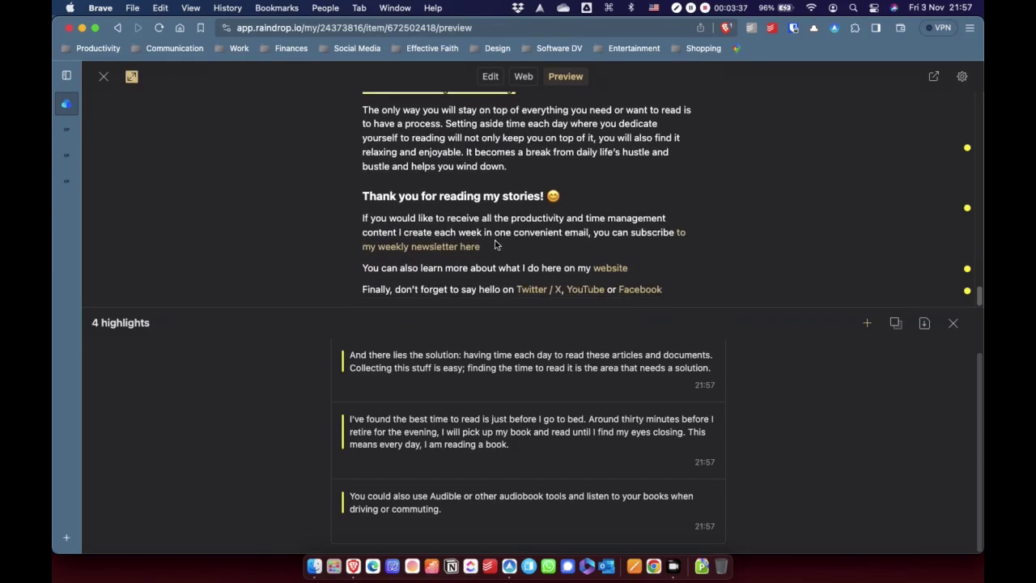
{"action": "scroll", "coordinate": [488, 224], "scroll_direction": "up", "scroll_amount": 1}
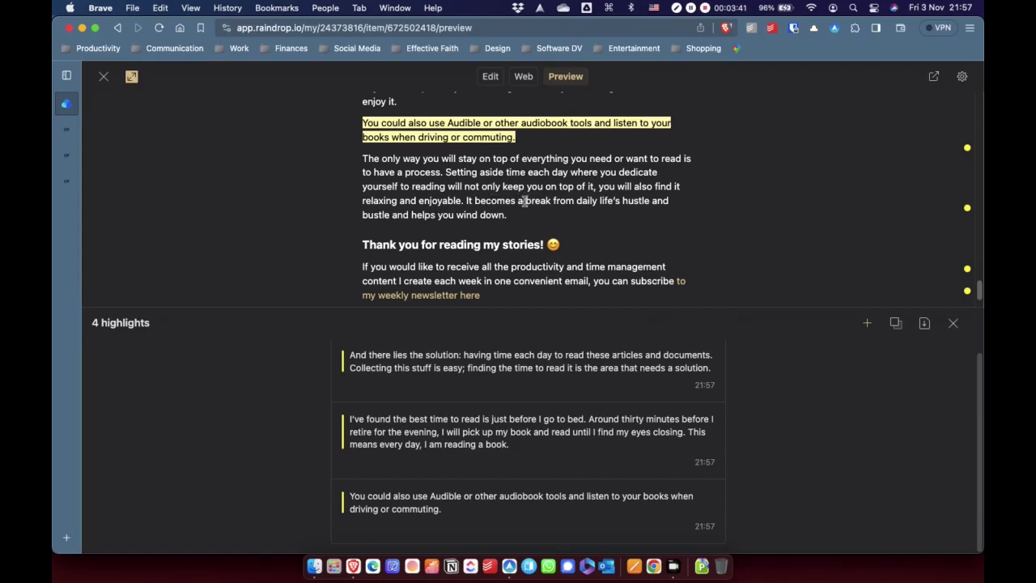
{"action": "scroll", "coordinate": [524, 199], "scroll_direction": "up", "scroll_amount": 4}
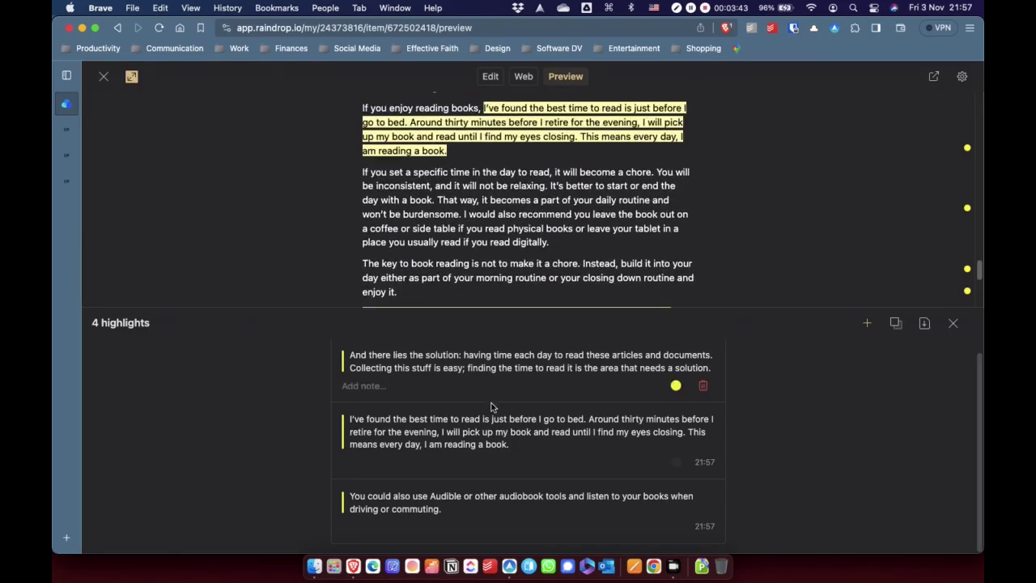
{"action": "scroll", "coordinate": [480, 229], "scroll_direction": "down", "scroll_amount": 1}
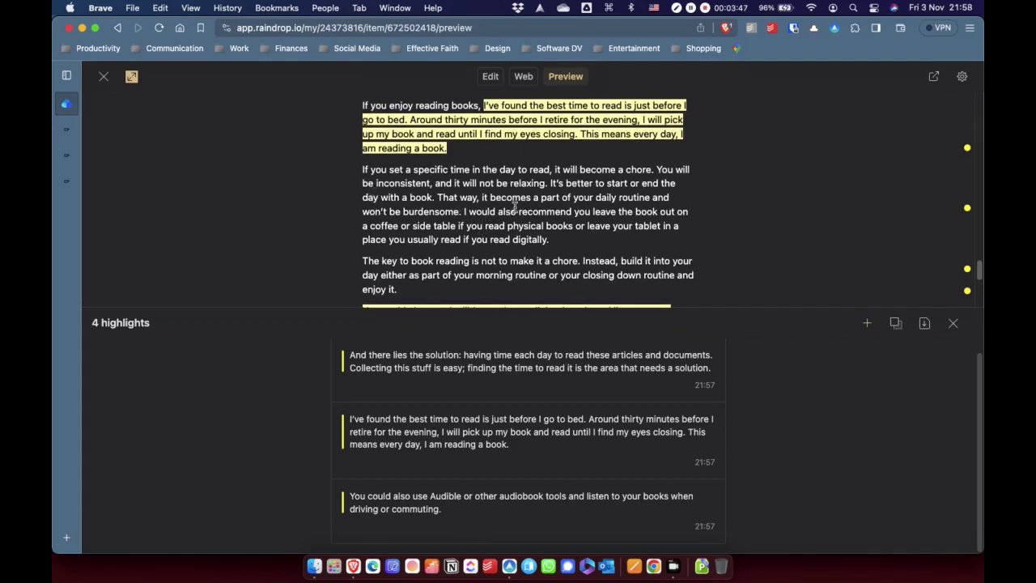
{"action": "scroll", "coordinate": [578, 215], "scroll_direction": "down", "scroll_amount": 1}
{"action": "left_click_drag", "start_coordinate": [551, 164], "coordinate": [434, 180]}
{"action": "left_click", "coordinate": [685, 148]}
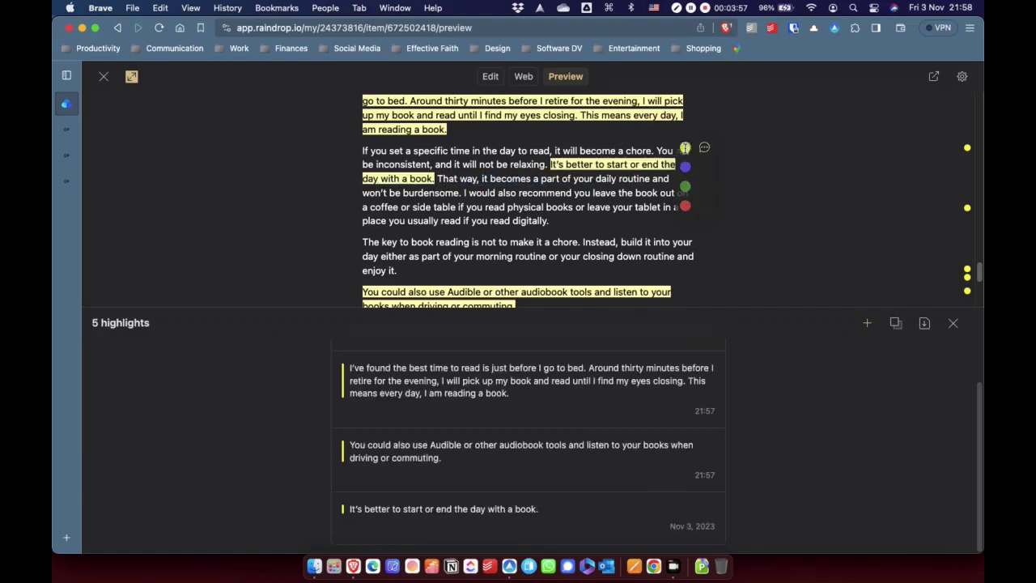
Highlight in yellow the text from "build it into your day" through "enjoy it.", and exit the full-width view
{"action": "scroll", "coordinate": [572, 222], "scroll_direction": "down", "scroll_amount": 3}
{"action": "scroll", "coordinate": [572, 223], "scroll_direction": "up", "scroll_amount": 1}
{"action": "left_click_drag", "start_coordinate": [621, 191], "coordinate": [629, 221]}
{"action": "left_click", "coordinate": [702, 172]}
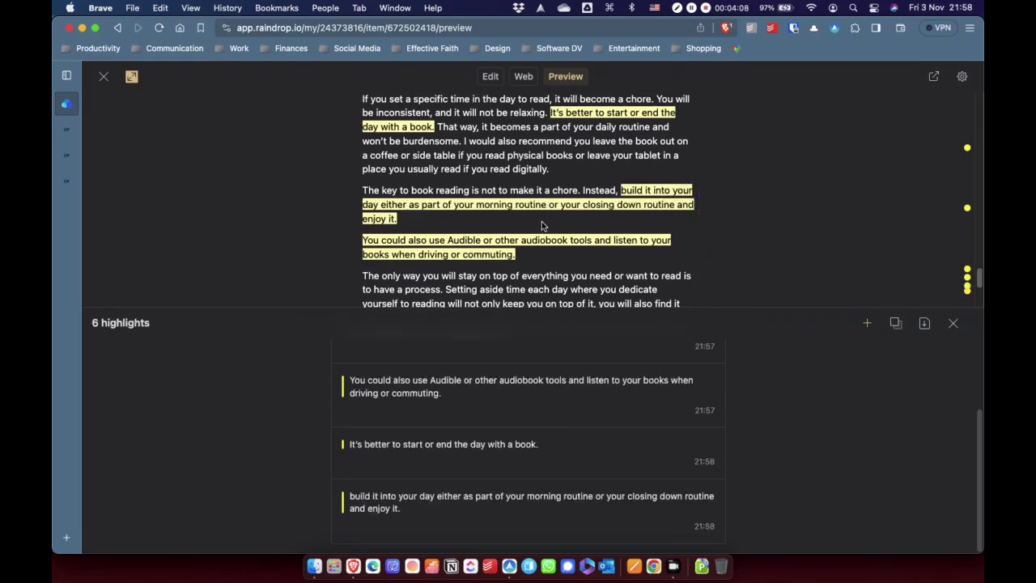
{"action": "left_click", "coordinate": [131, 77]}
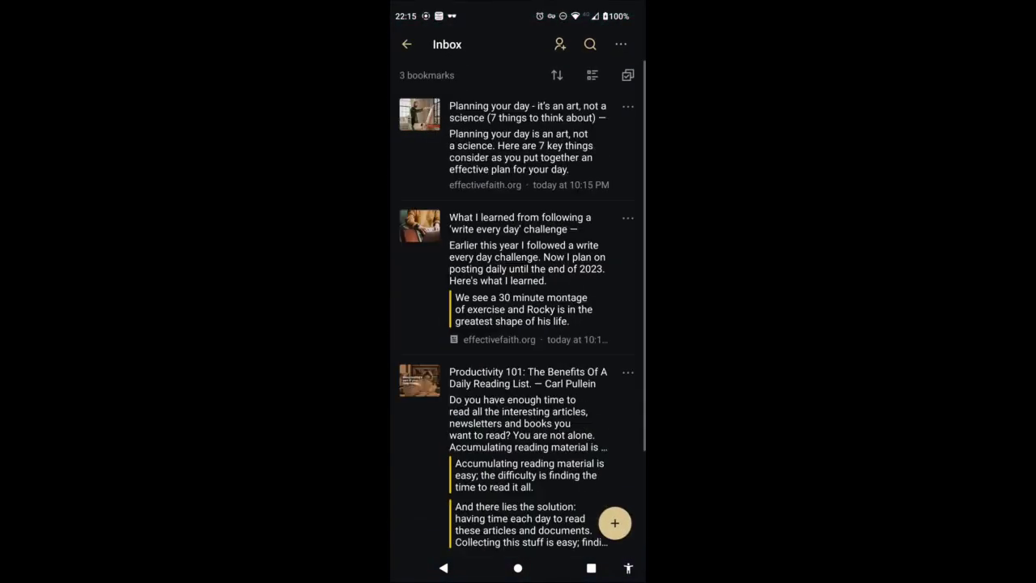
Open the "Planning your day" article and highlight in yellow the relative-importance text in its second paragraph, ending at "consider."
{"action": "left_click", "coordinate": [518, 142]}
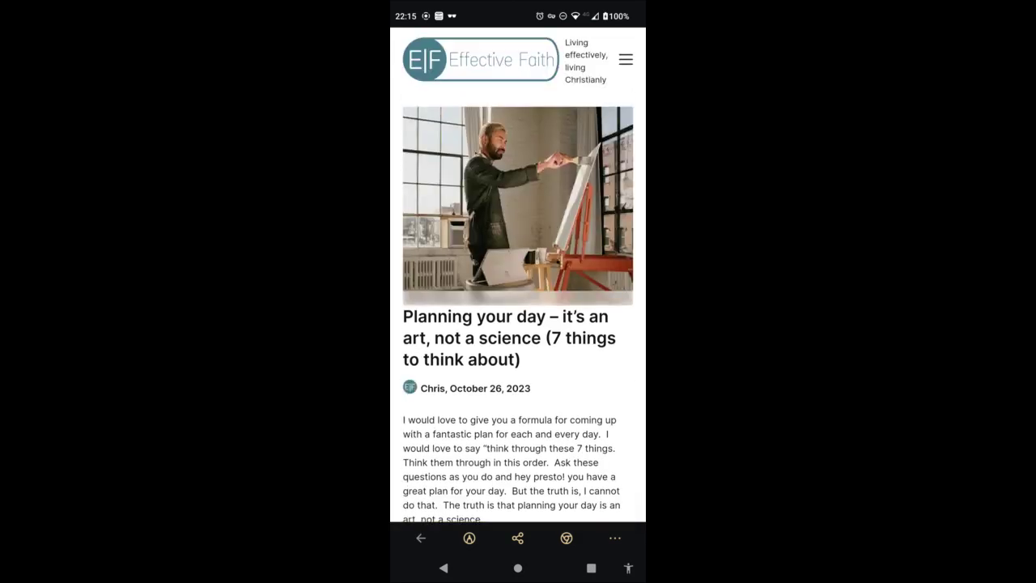
{"action": "scroll", "coordinate": [518, 324], "scroll_direction": "down", "scroll_amount": 3}
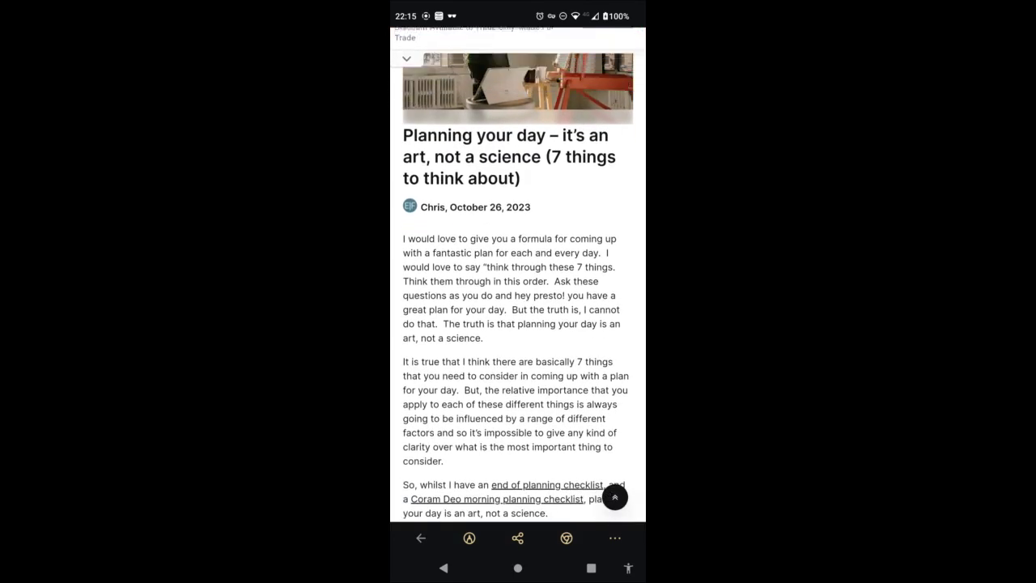
{"action": "scroll", "coordinate": [518, 275], "scroll_direction": "down", "scroll_amount": 1}
{"action": "scroll", "coordinate": [518, 275], "scroll_direction": "down", "scroll_amount": 1}
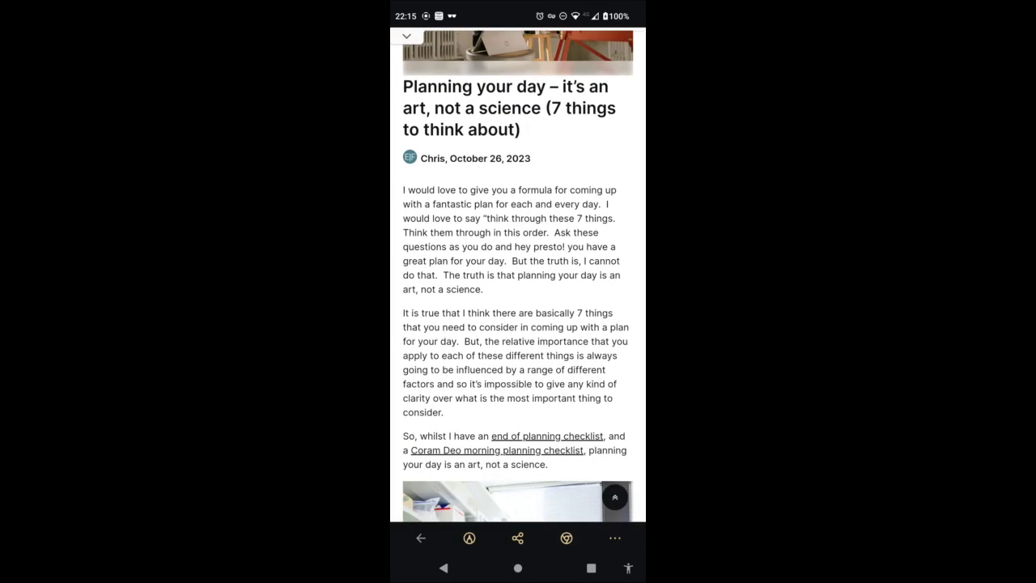
{"action": "scroll", "coordinate": [518, 275], "scroll_direction": "up", "scroll_amount": 2}
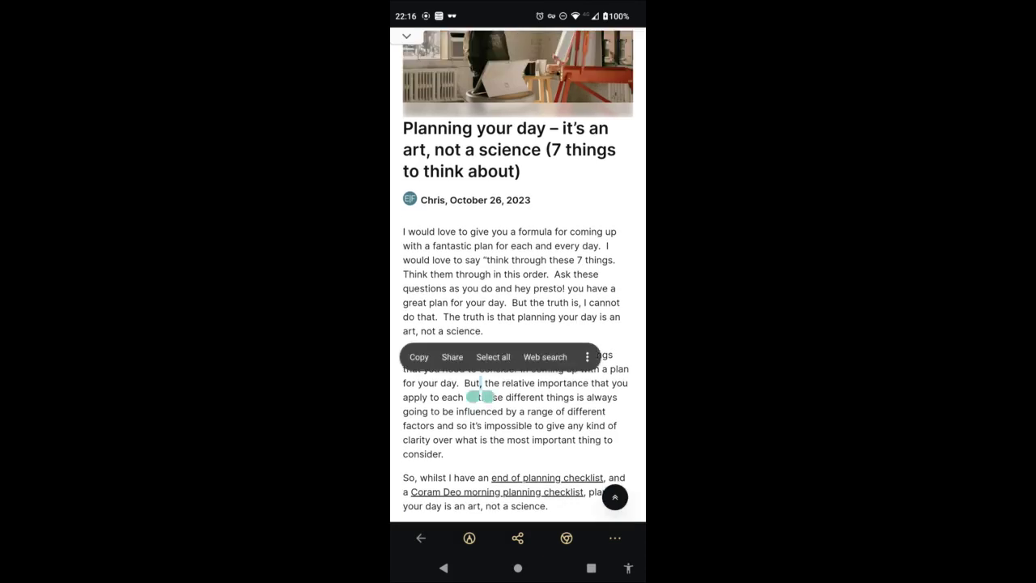
{"action": "mouse_move", "coordinate": [472, 397]}
{"action": "left_mouse_down"}
{"action": "mouse_move", "coordinate": [458, 397]}
{"action": "mouse_move", "coordinate": [543, 396]}
{"action": "mouse_move", "coordinate": [543, 411]}
{"action": "mouse_move", "coordinate": [457, 440]}
{"action": "mouse_move", "coordinate": [508, 439]}
{"action": "mouse_move", "coordinate": [445, 453]}
{"action": "left_mouse_up"}
{"action": "left_click", "coordinate": [462, 483]}
Under "Consider your fixed commitments", highlight in yellow from "Also, if it is needed" through "higher needs.", and open the article's highlights list
{"action": "scroll", "coordinate": [518, 275], "scroll_direction": "down", "scroll_amount": 10}
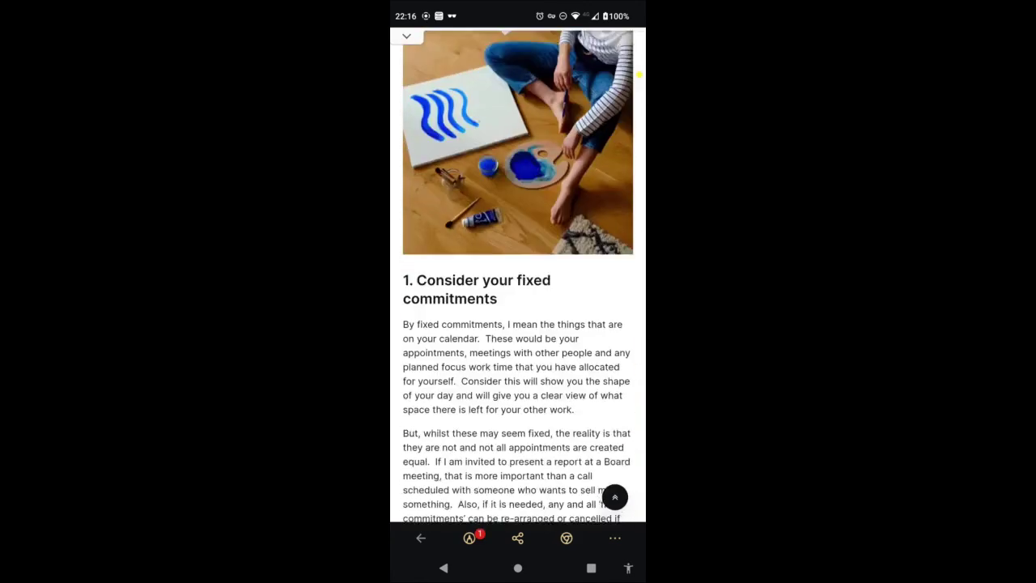
{"action": "scroll", "coordinate": [518, 276], "scroll_direction": "down", "scroll_amount": 3}
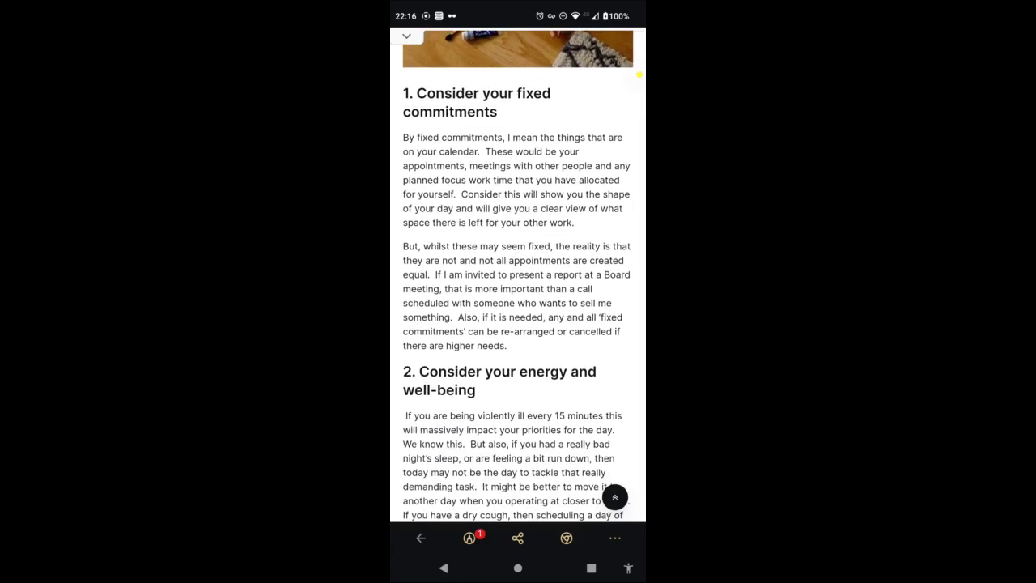
{"action": "left_click_drag", "start_coordinate": [468, 318], "coordinate": [513, 357]}
{"action": "left_click", "coordinate": [460, 375]}
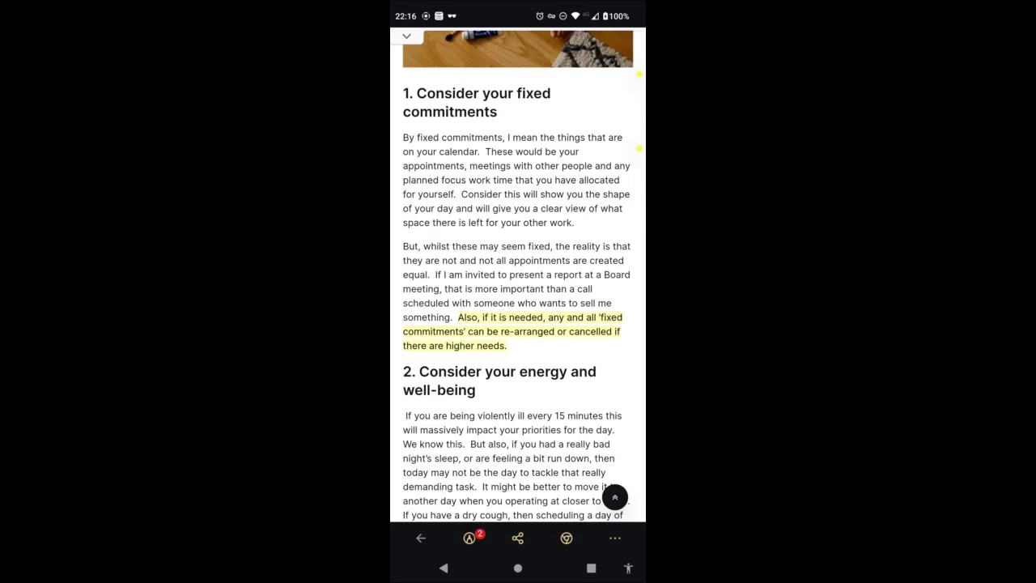
{"action": "left_click", "coordinate": [468, 537]}
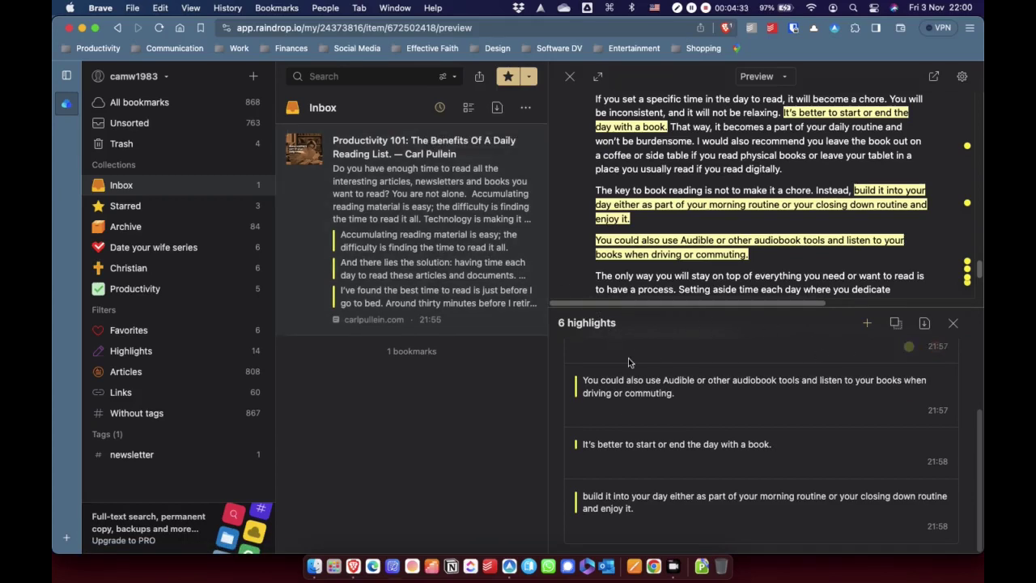
In the browser, copy all highlights of the "Productivity 101" article, and switch to UpNote's Uncategorized notes
{"action": "left_click", "coordinate": [925, 325]}
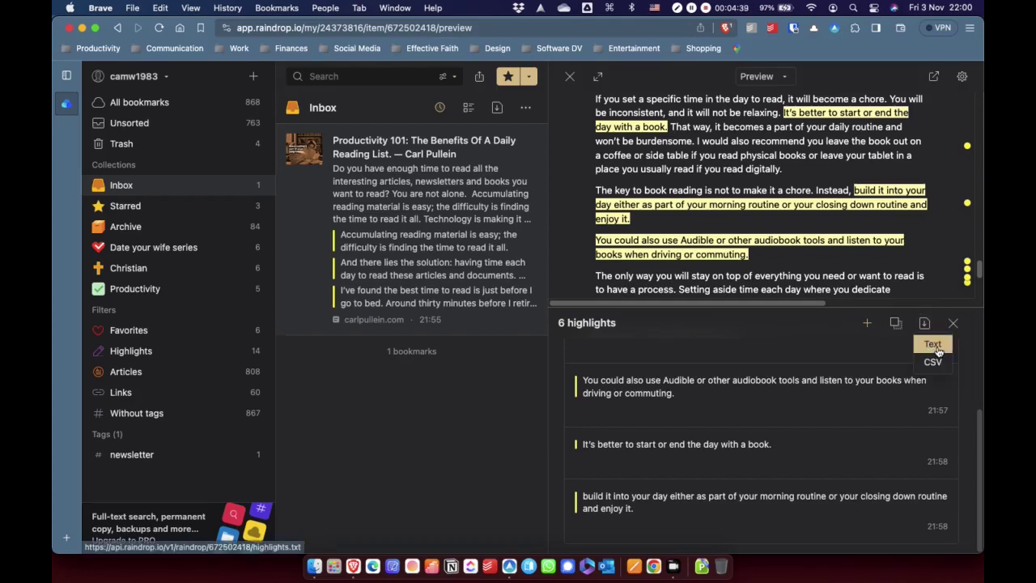
{"action": "left_click", "coordinate": [896, 325]}
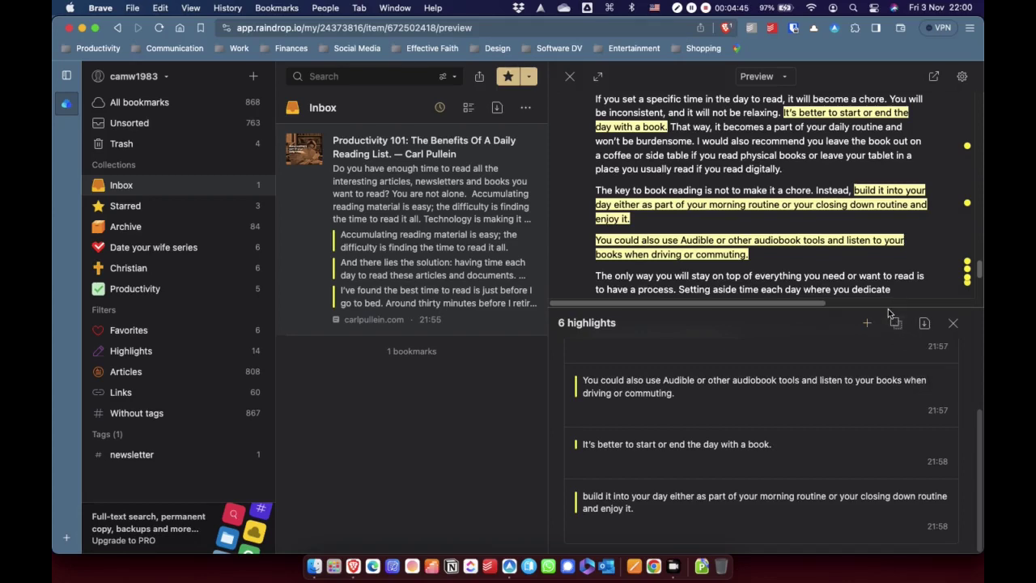
{"action": "left_click", "coordinate": [510, 557]}
{"action": "left_click", "coordinate": [162, 97]}
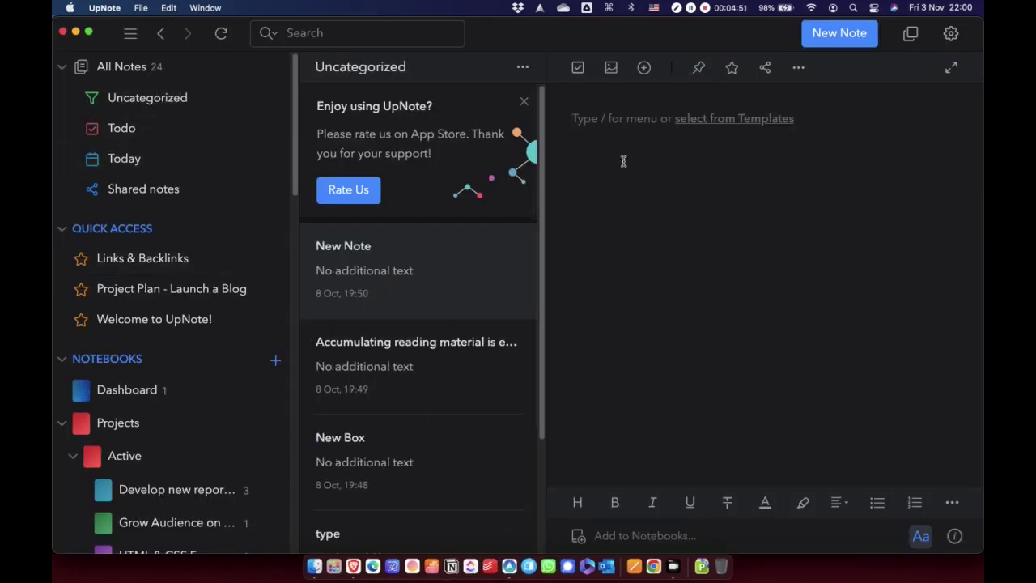
Create a note titled "Article Highlights", paste the copied highlights beneath the title, and review them
{"action": "left_click", "coordinate": [845, 43]}
{"action": "type", "text": "Article Hioghli"}
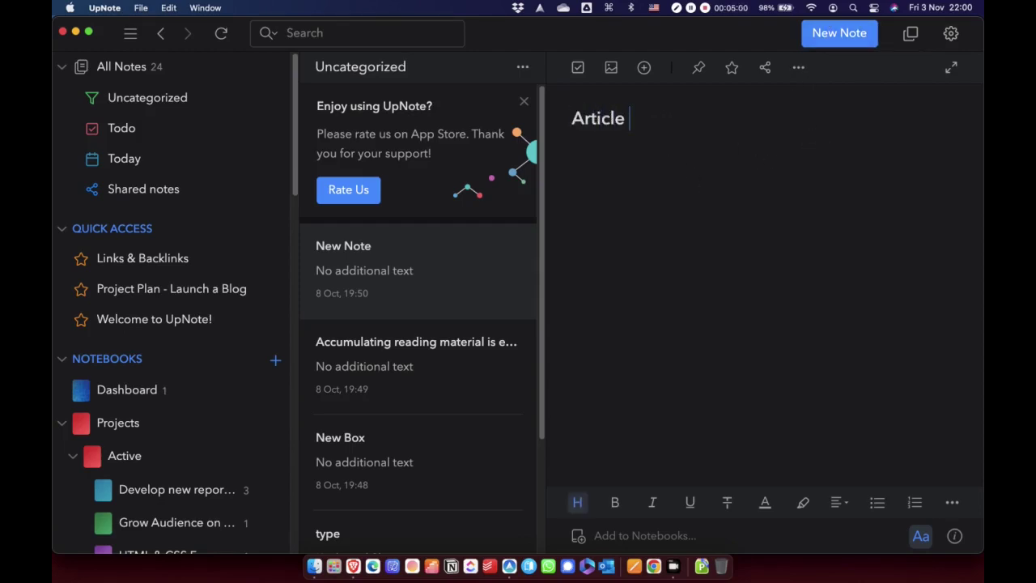
{"action": "type", "text": "ghts"}
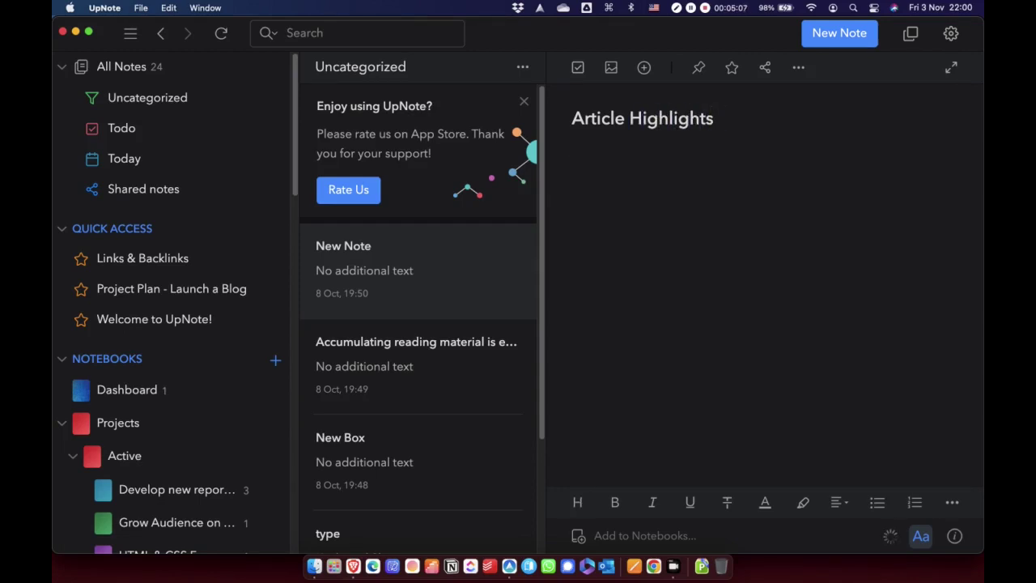
{"action": "key", "text": "super+v"}
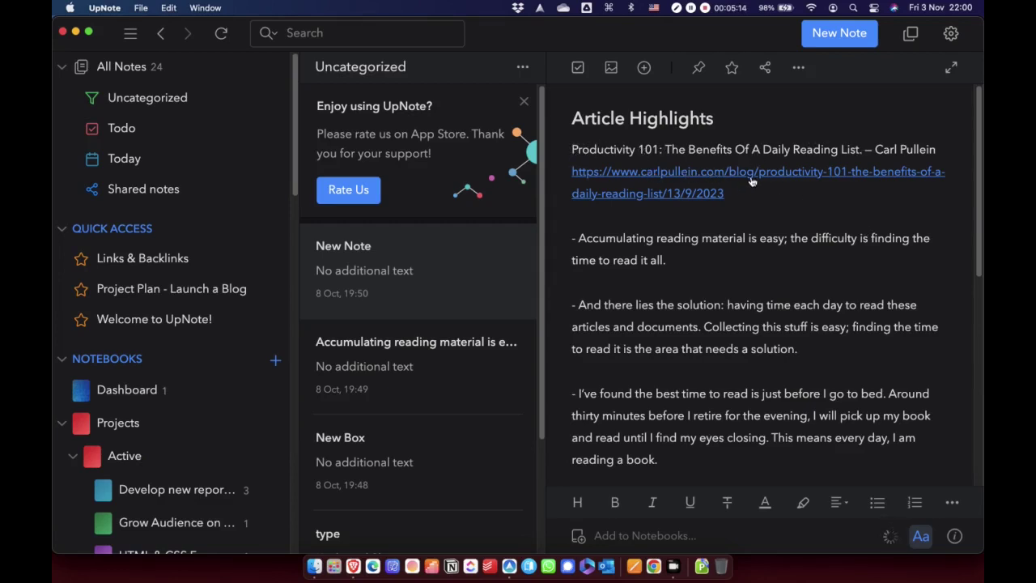
{"action": "scroll", "coordinate": [647, 288], "scroll_direction": "down", "scroll_amount": 3}
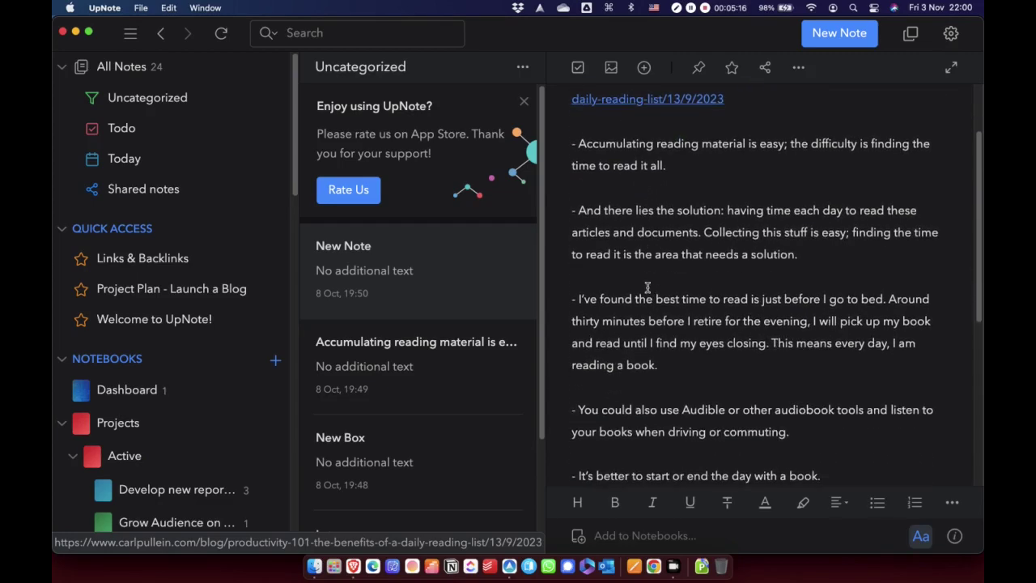
{"action": "scroll", "coordinate": [619, 259], "scroll_direction": "down", "scroll_amount": 5}
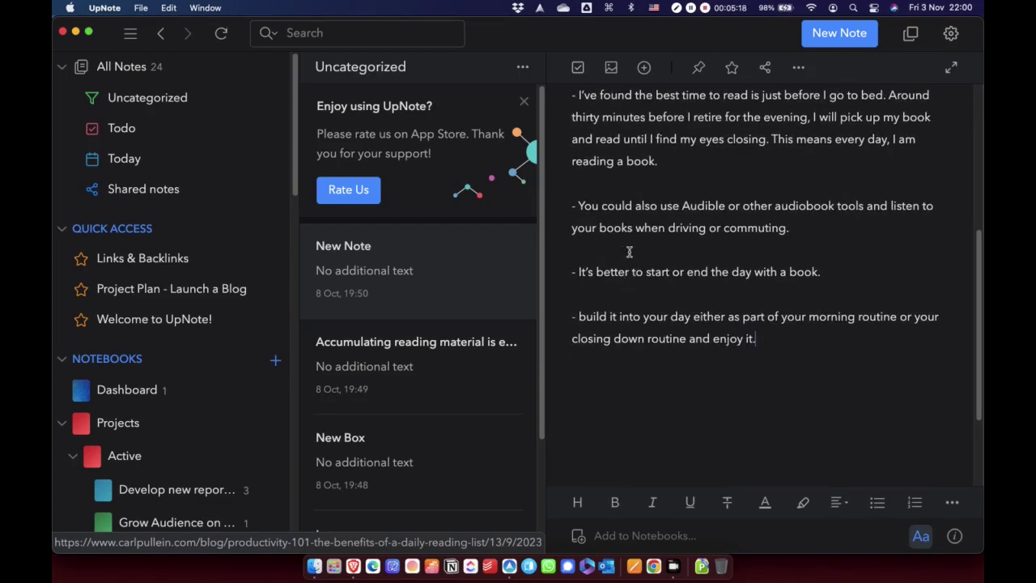
{"action": "scroll", "coordinate": [632, 304], "scroll_direction": "up", "scroll_amount": 4}
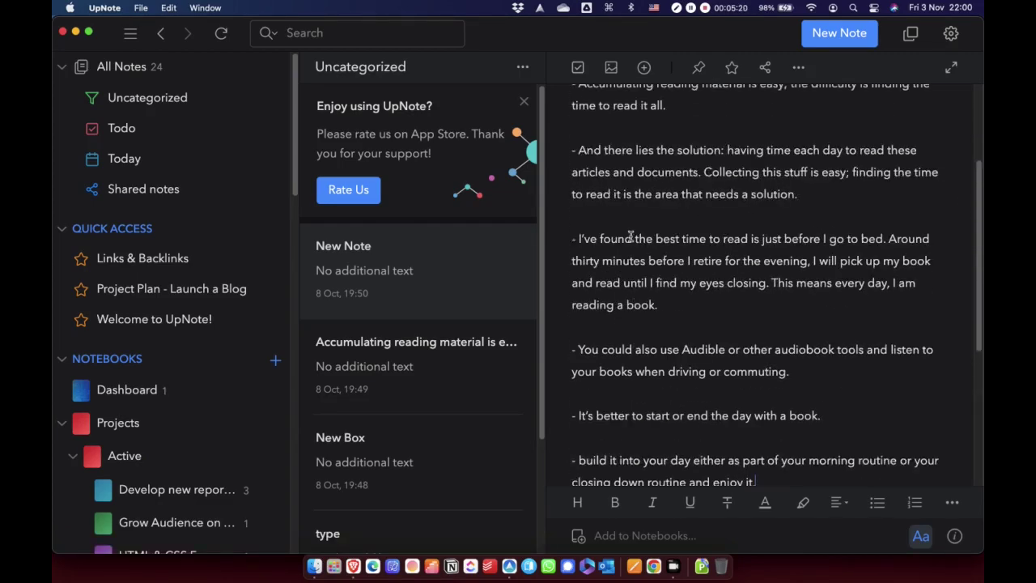
{"action": "scroll", "coordinate": [631, 236], "scroll_direction": "up", "scroll_amount": 1}
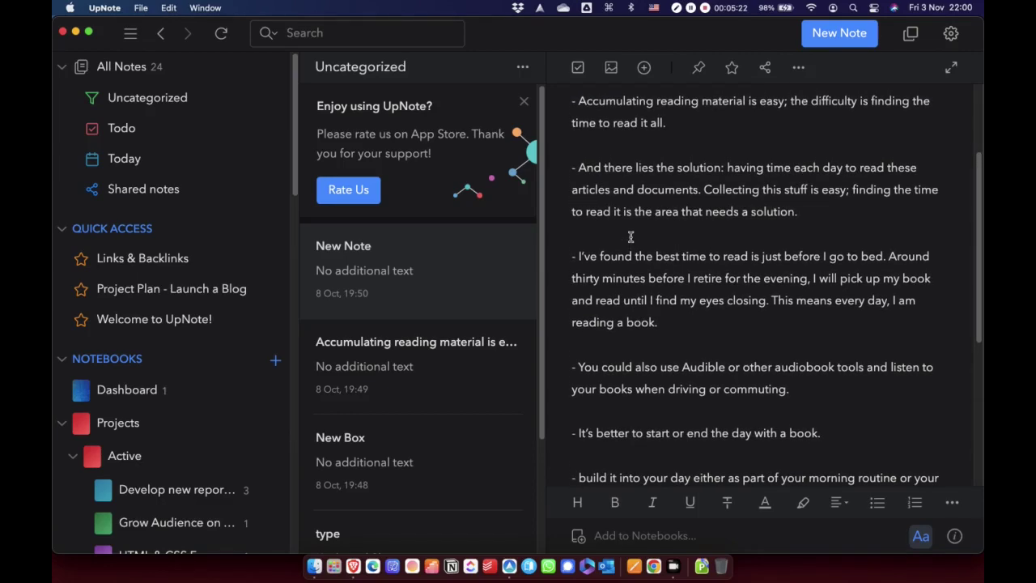
{"action": "scroll", "coordinate": [631, 237], "scroll_direction": "up", "scroll_amount": 4}
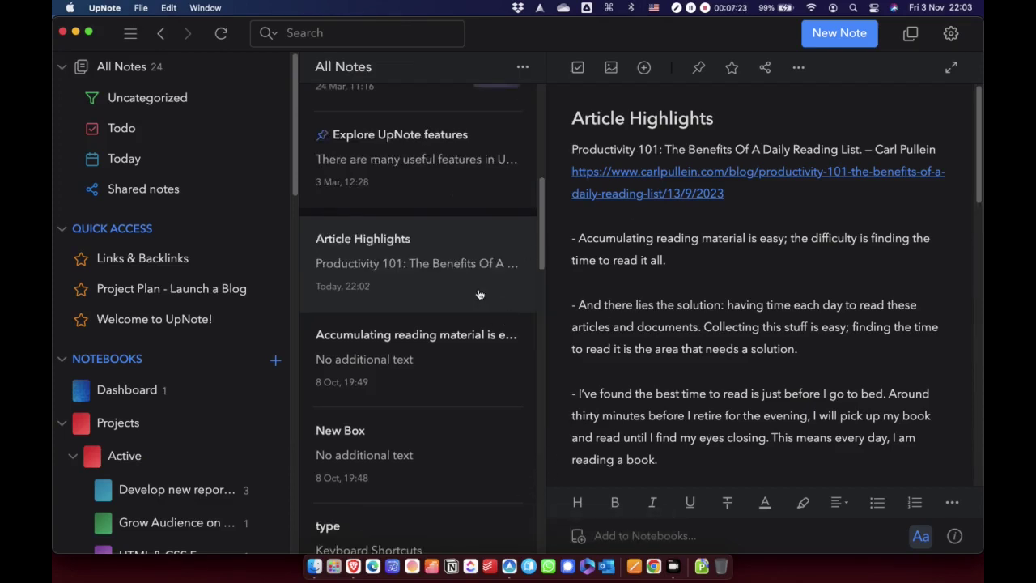
Move the "Article Highlights" note and the "Accumulating reading material" note to the trash
{"action": "right_click", "coordinate": [420, 280]}
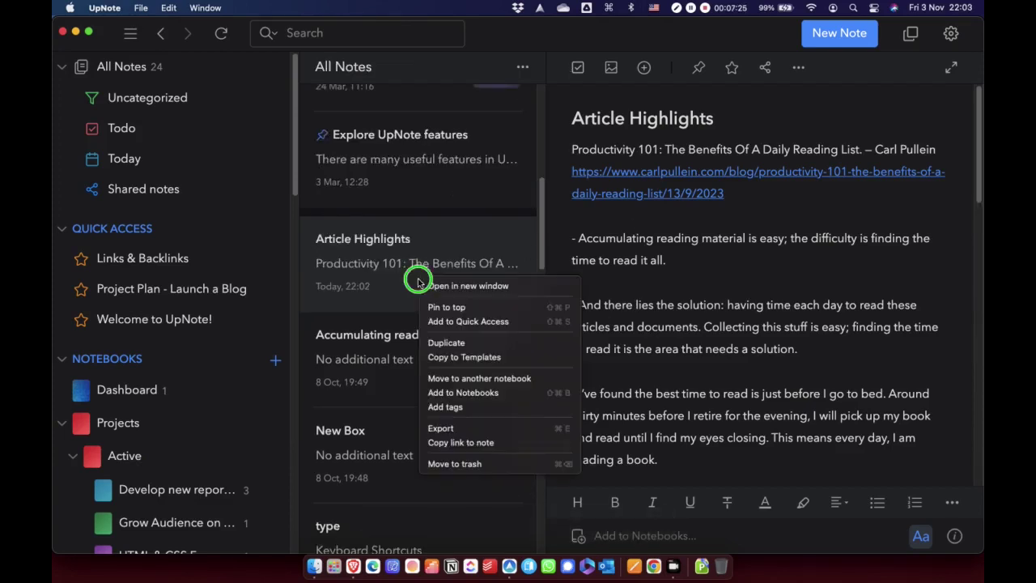
{"action": "left_click", "coordinate": [469, 465]}
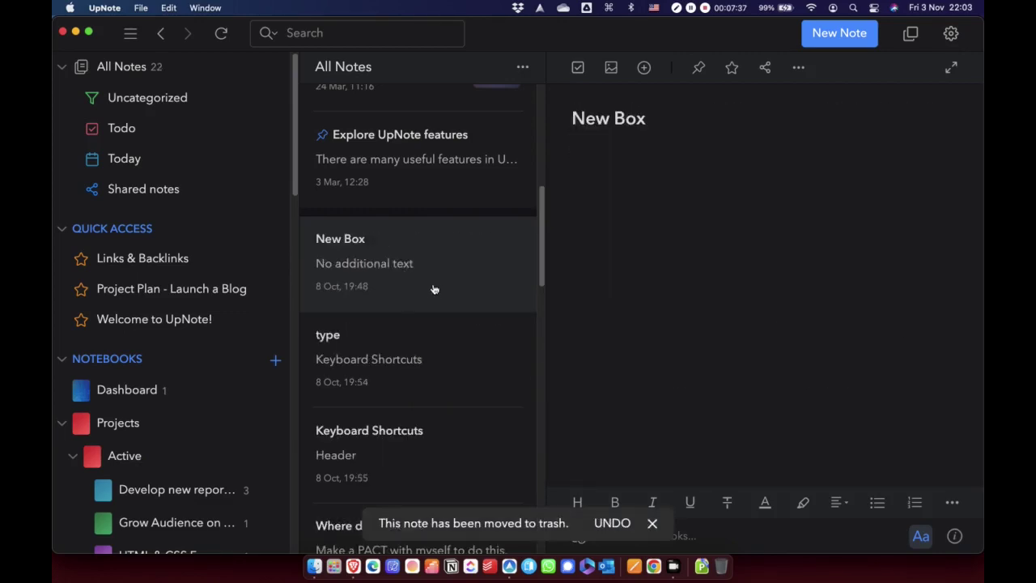
Copy the "Productivity 101" highlights again from Raindrop.io in Brave, and paste them into a new UpNote note without a separate title
{"action": "left_click", "coordinate": [353, 566]}
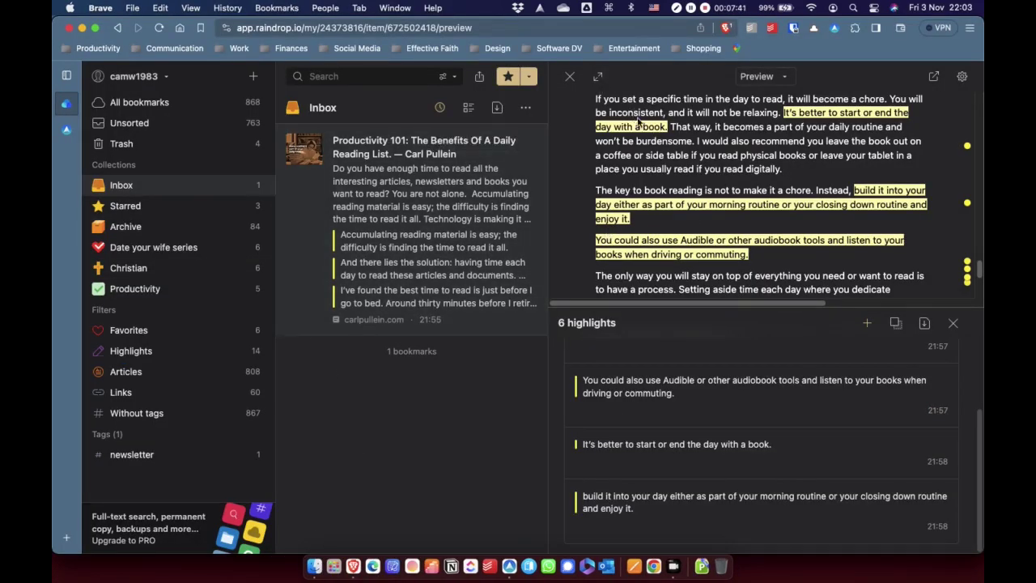
{"action": "mouse_move", "coordinate": [884, 362]}
{"action": "key", "text": "super+Tab"}
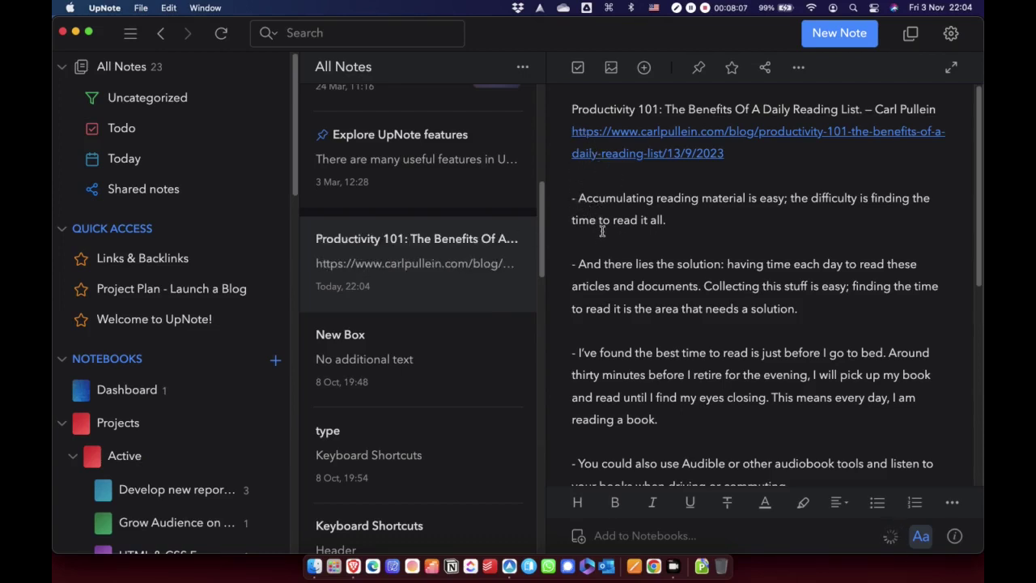
Review the pasted note from the article title and source link down to the last highlight
{"action": "scroll", "coordinate": [611, 301], "scroll_direction": "down", "scroll_amount": 5}
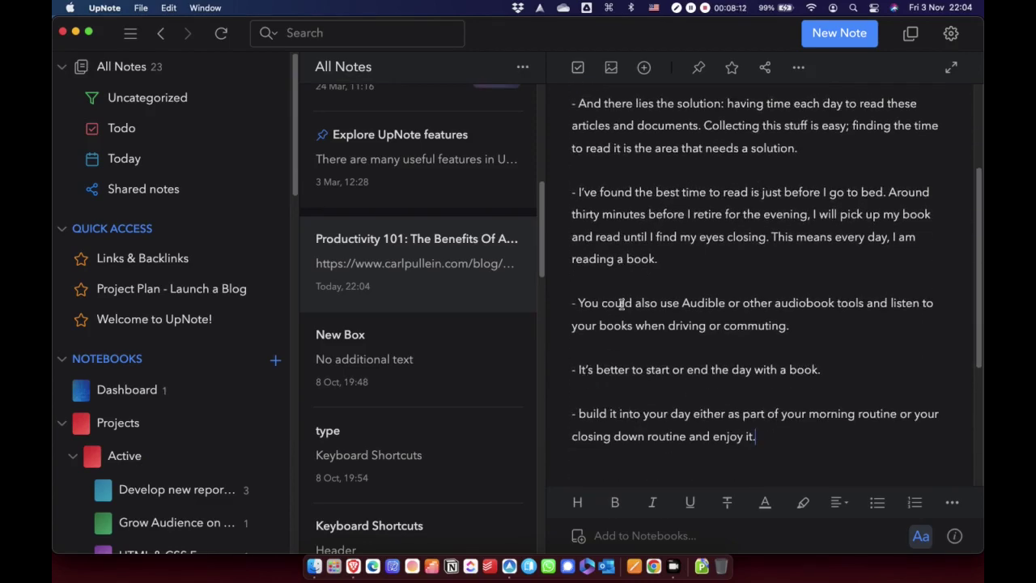
{"action": "scroll", "coordinate": [621, 303], "scroll_direction": "up", "scroll_amount": 5}
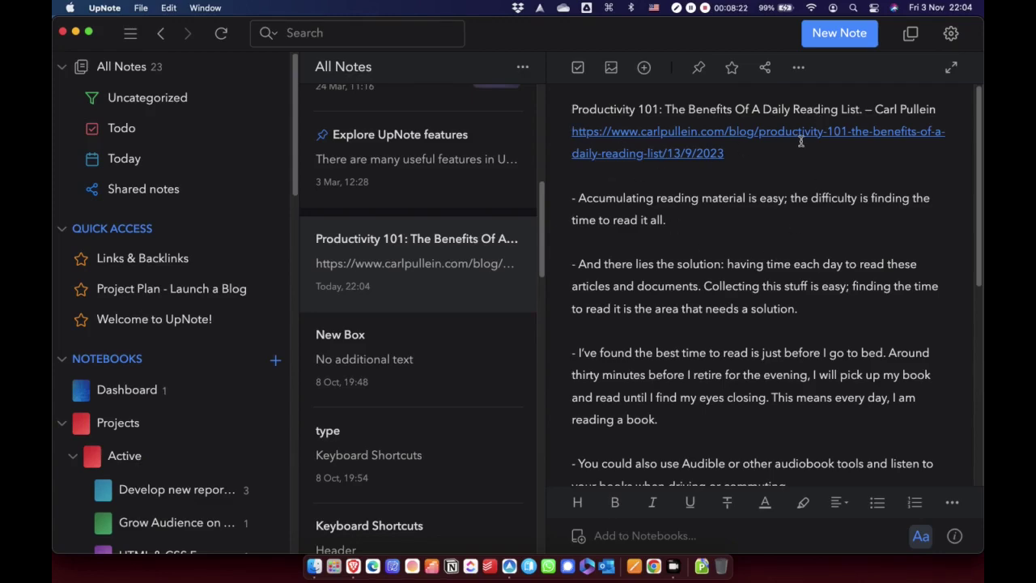
{"action": "scroll", "coordinate": [684, 208], "scroll_direction": "down", "scroll_amount": 3}
{"action": "scroll", "coordinate": [684, 208], "scroll_direction": "down", "scroll_amount": 6}
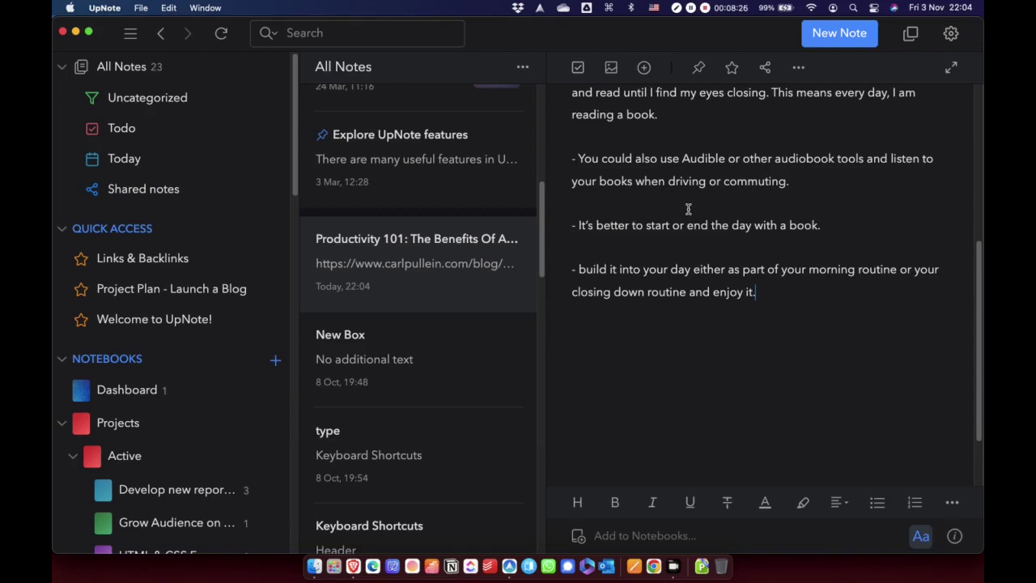
{"action": "scroll", "coordinate": [688, 208], "scroll_direction": "up", "scroll_amount": 4}
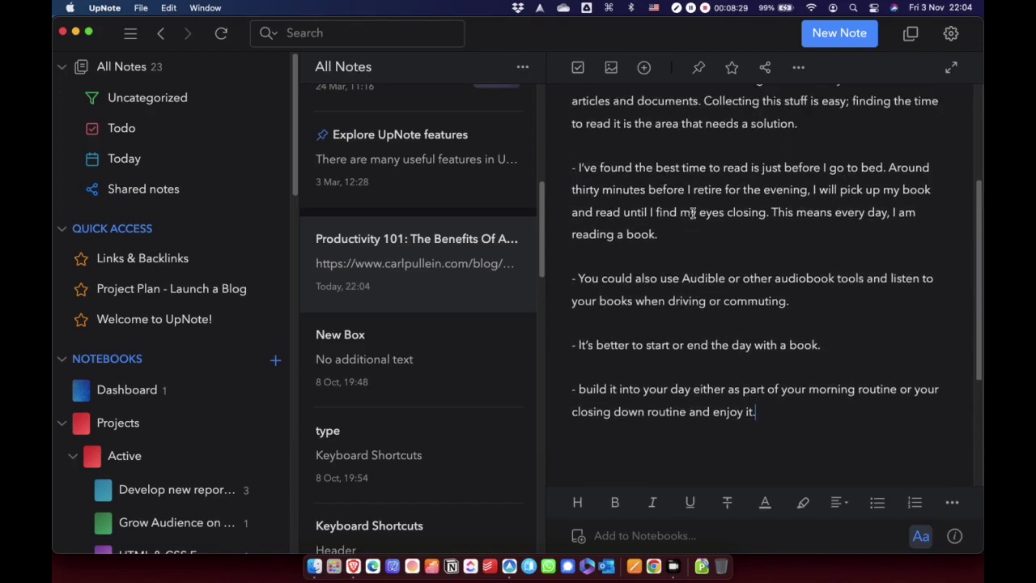
{"action": "scroll", "coordinate": [692, 210], "scroll_direction": "up", "scroll_amount": 3}
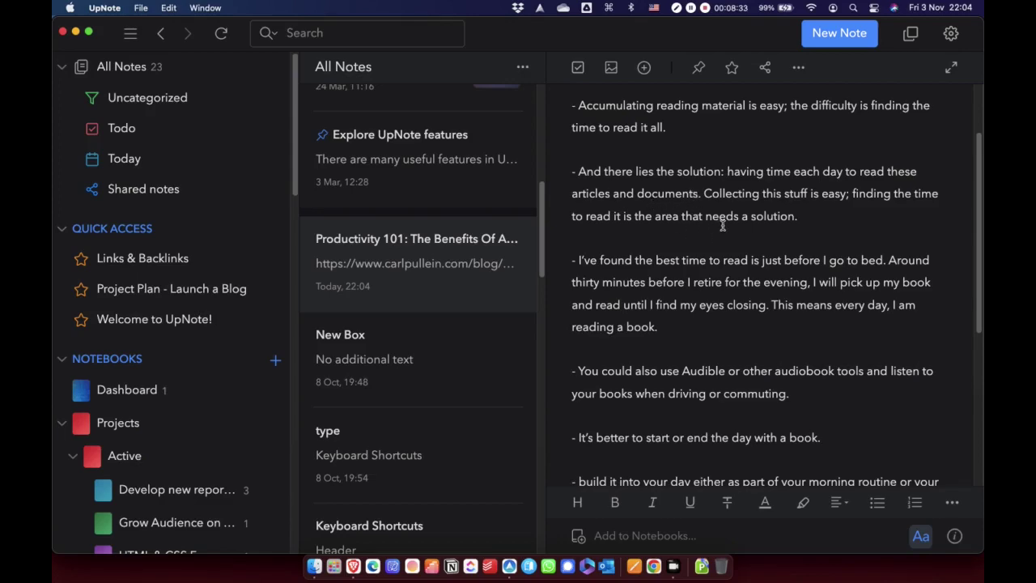
Color the sentence "I've found the best time to read is just before I go to bed." red, and deselect it
{"action": "scroll", "coordinate": [717, 235], "scroll_direction": "down", "scroll_amount": 1}
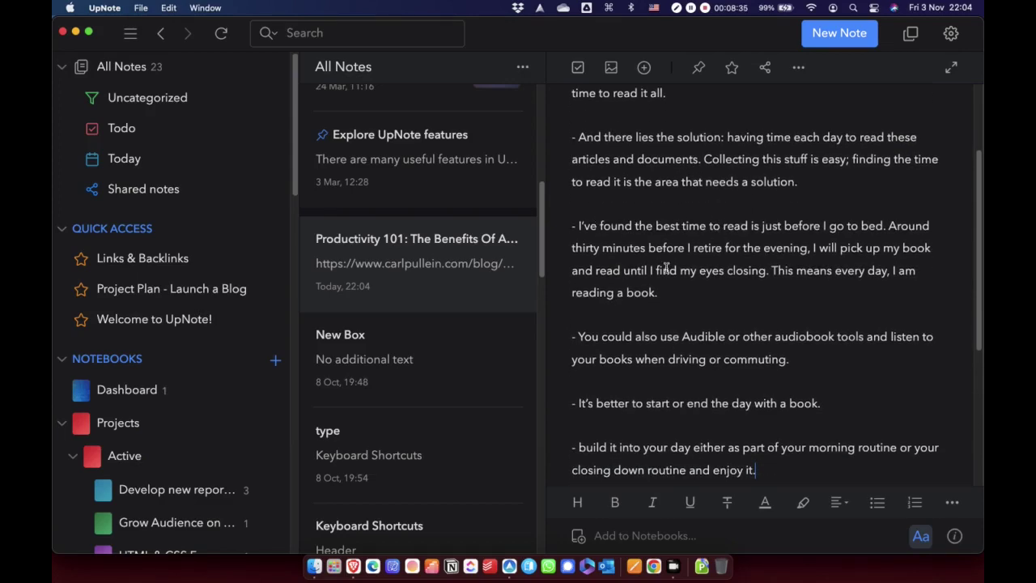
{"action": "left_click_drag", "start_coordinate": [578, 226], "coordinate": [877, 226]}
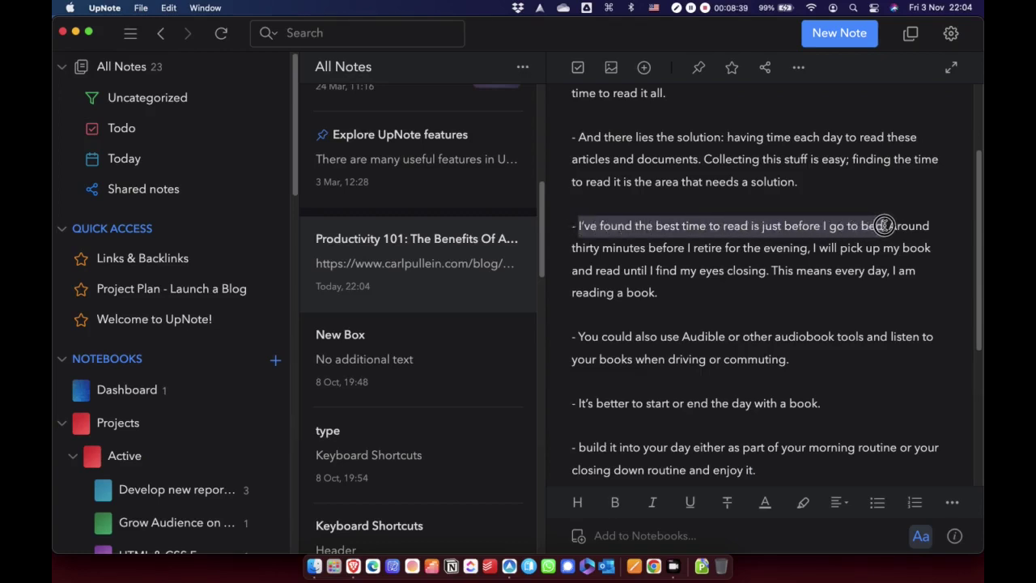
{"action": "left_click_drag", "start_coordinate": [883, 225], "coordinate": [886, 226]}
{"action": "left_click", "coordinate": [765, 502]}
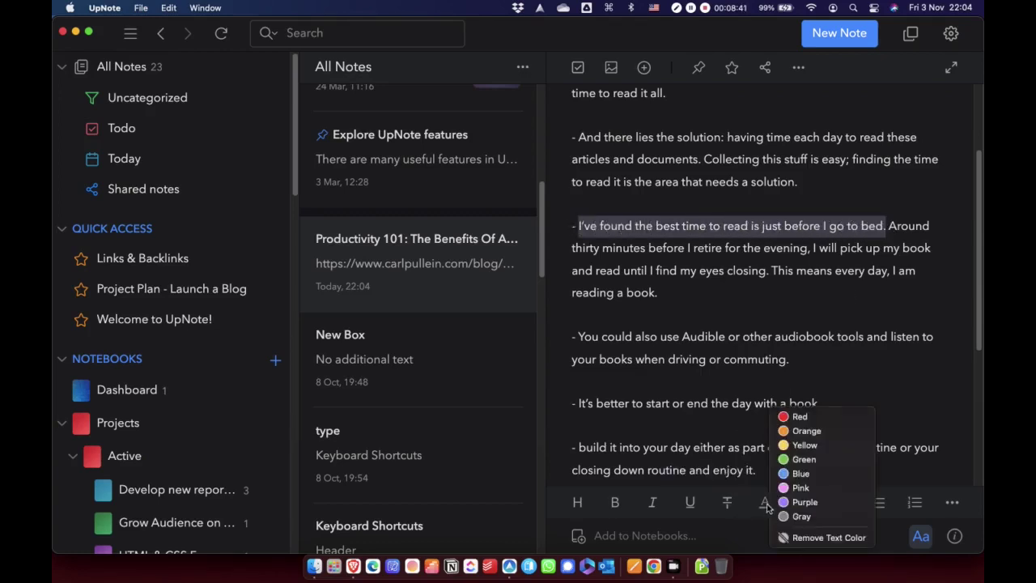
{"action": "left_click", "coordinate": [800, 416]}
{"action": "left_click", "coordinate": [679, 338]}
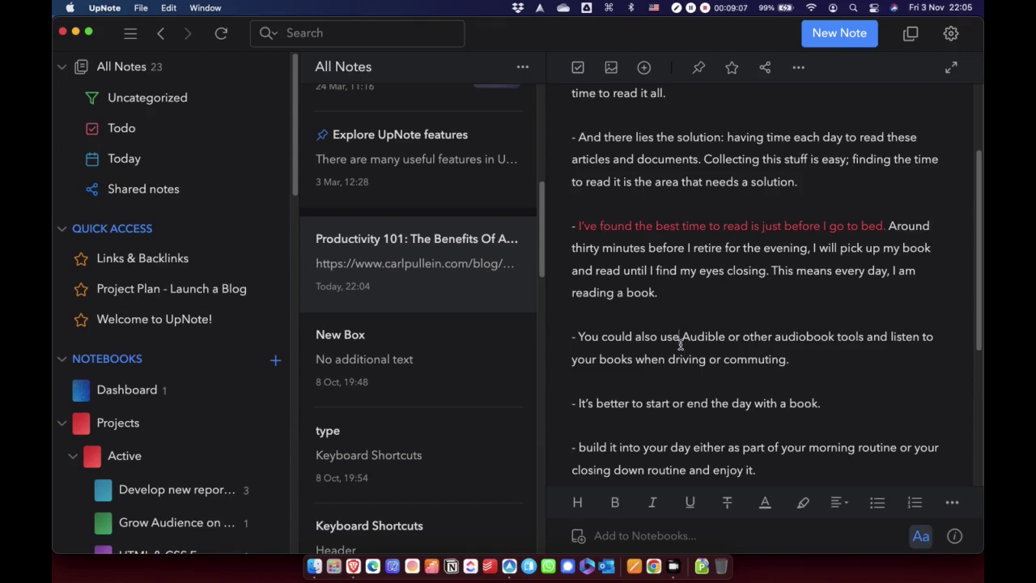
{"action": "left_click", "coordinate": [680, 337]}
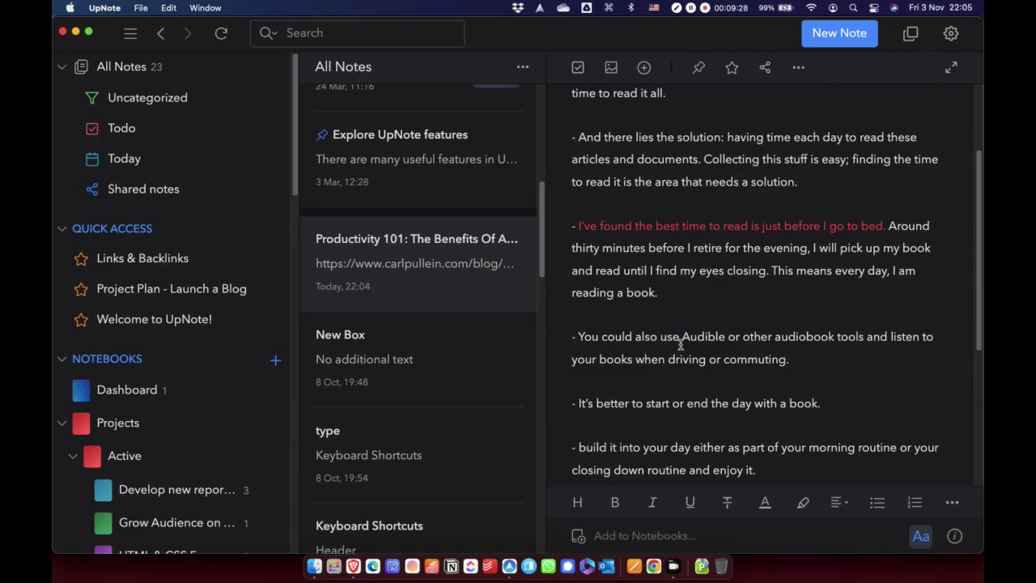